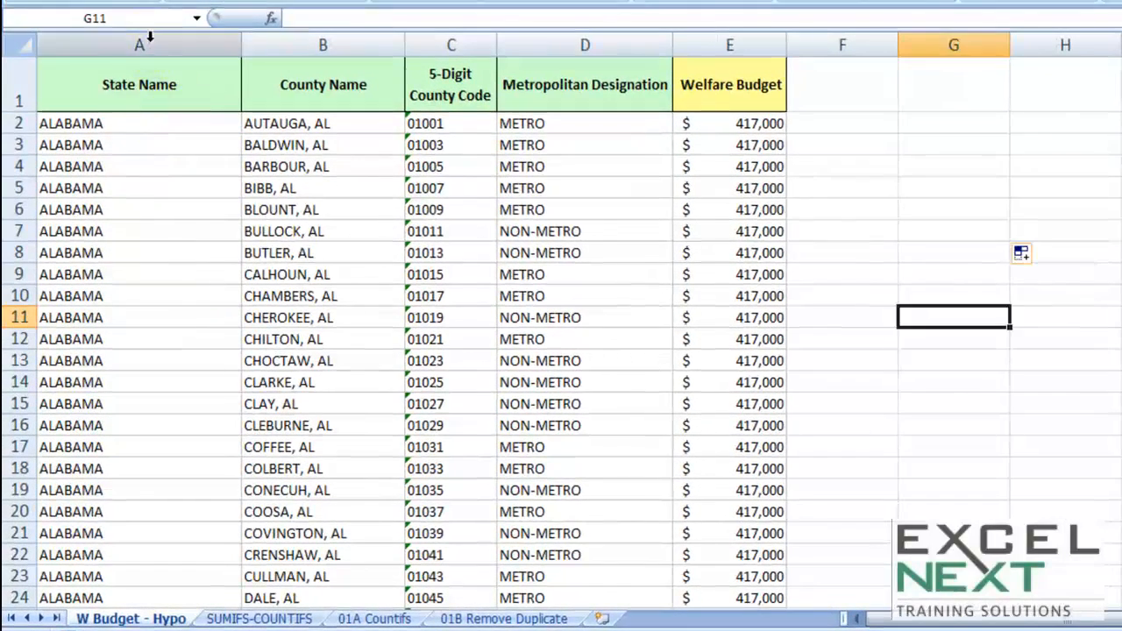
# Examine the State Name and County Name columns of the welfare budget table.
pyautogui.click(130, 82)
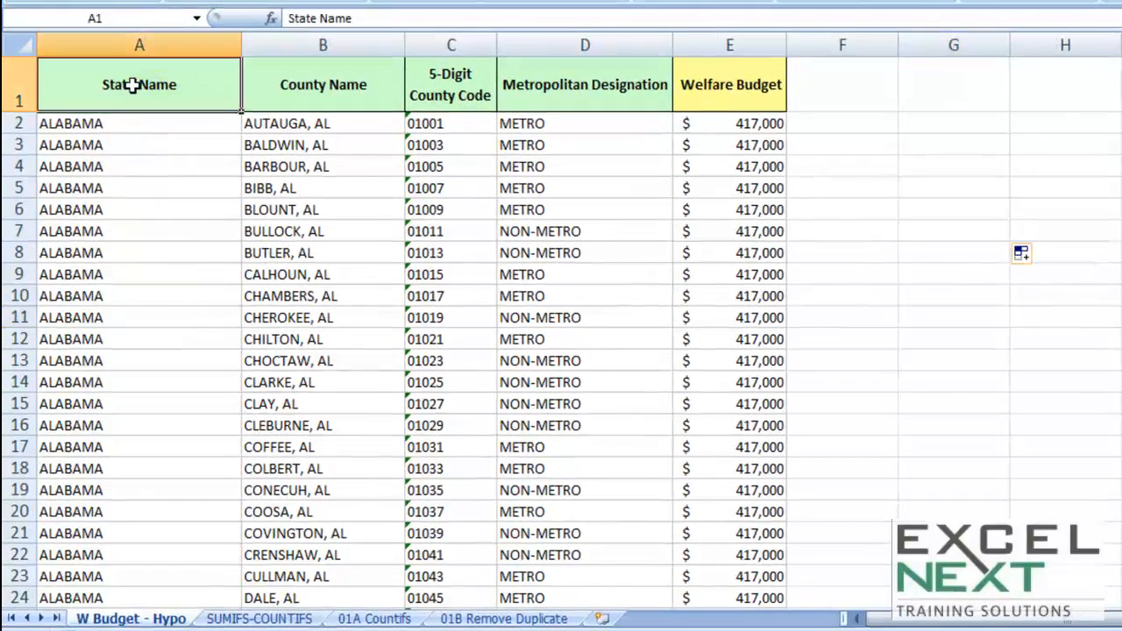
pyautogui.moveTo(115, 123); pyautogui.dragTo(104, 533)
pyautogui.click(304, 123)
pyautogui.click(301, 145)
pyautogui.click(300, 166)
pyautogui.click(298, 187)
pyautogui.click(290, 231)
pyautogui.click(290, 274)
pyautogui.click(290, 295)
pyautogui.click(292, 339)
pyautogui.click(292, 382)
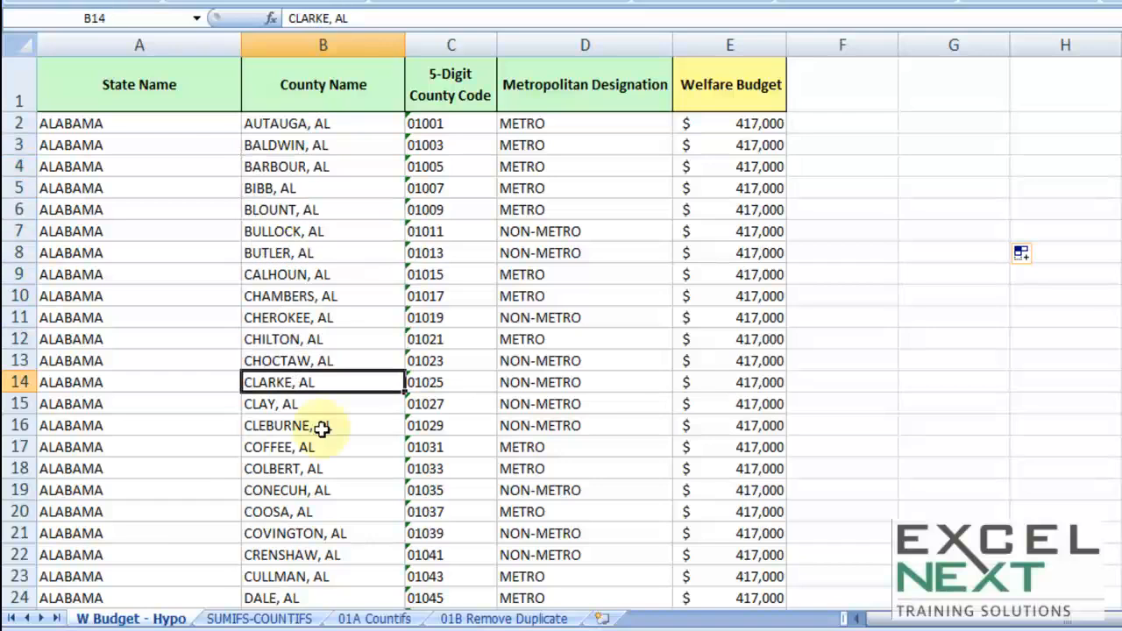
pyautogui.moveTo(149, 125); pyautogui.dragTo(141, 554)
# Scroll through the table to examine how counties are grouped by state.
pyautogui.scroll(-13, 163, 447)
pyautogui.scroll(-9, 163, 447)
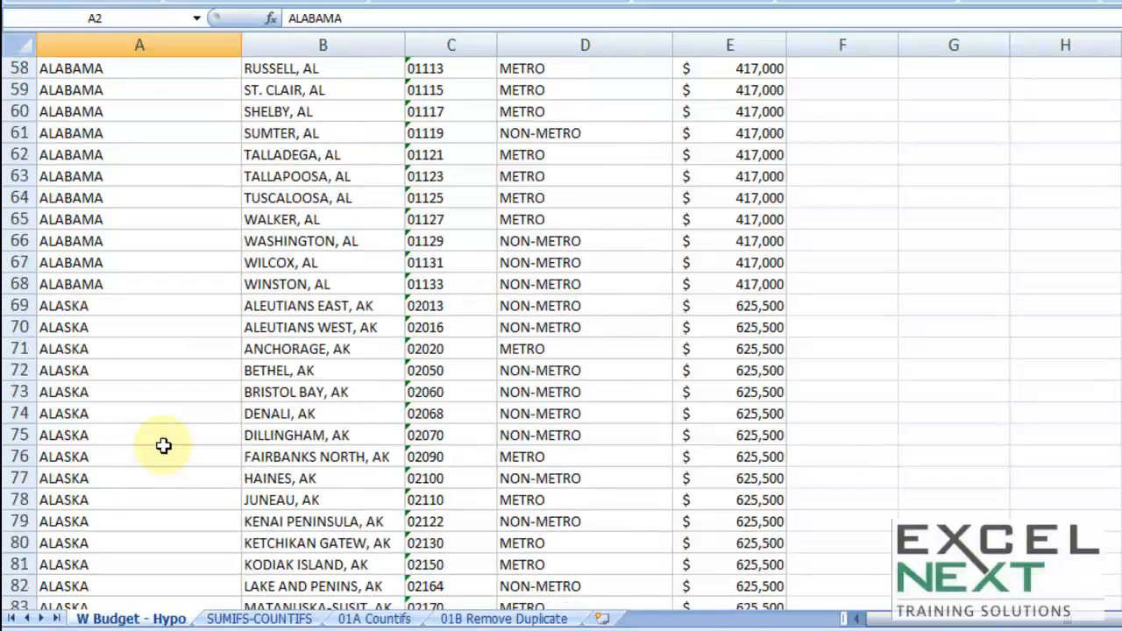
pyautogui.scroll(2, 163, 446)
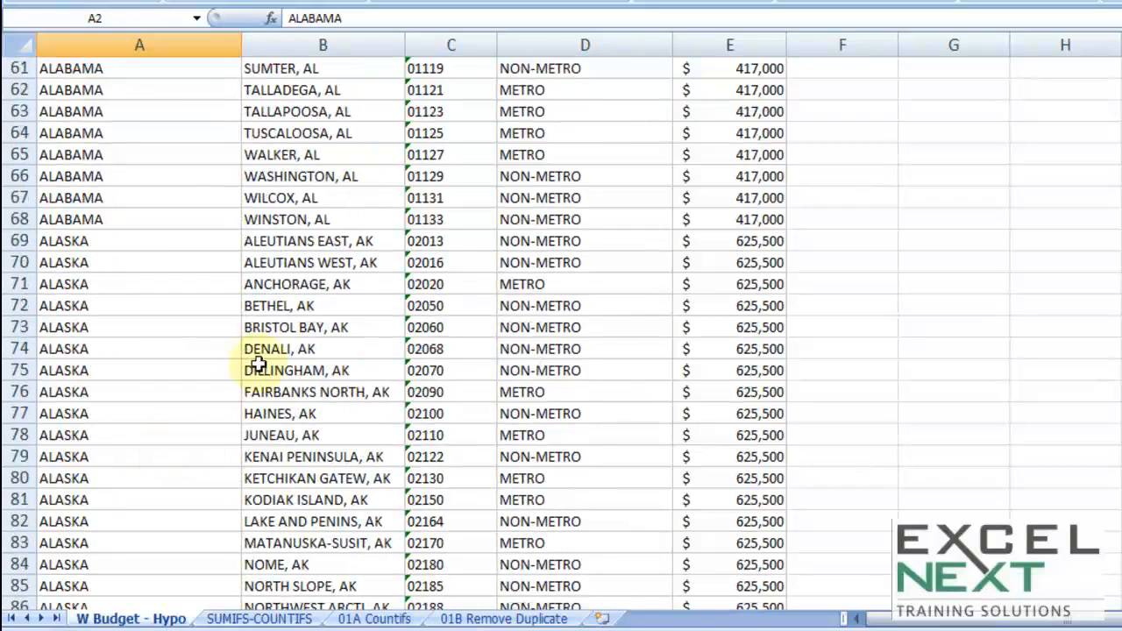
pyautogui.moveTo(277, 242); pyautogui.dragTo(160, 540)
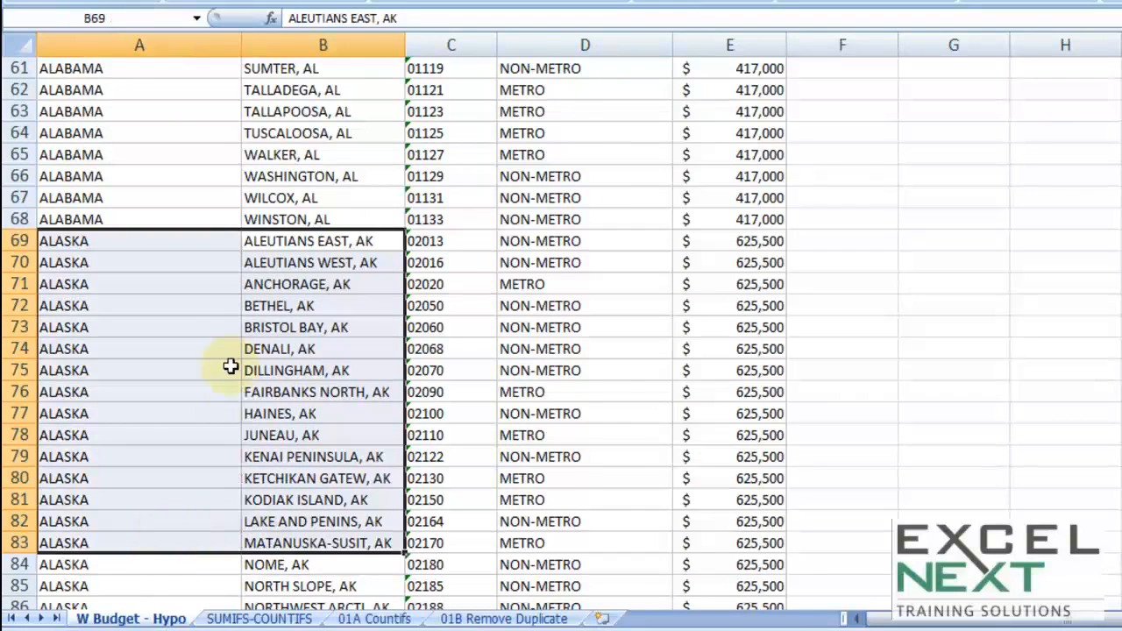
pyautogui.scroll(-9, 231, 365)
pyautogui.moveTo(321, 245); pyautogui.dragTo(138, 533)
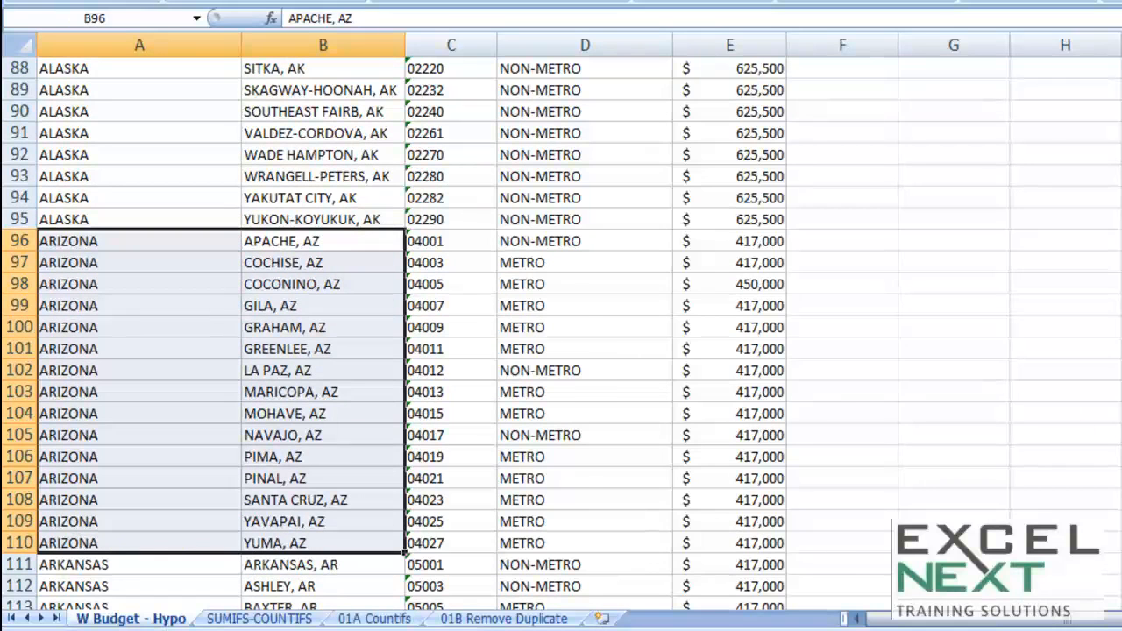
pyautogui.scroll(20, 561, 333)
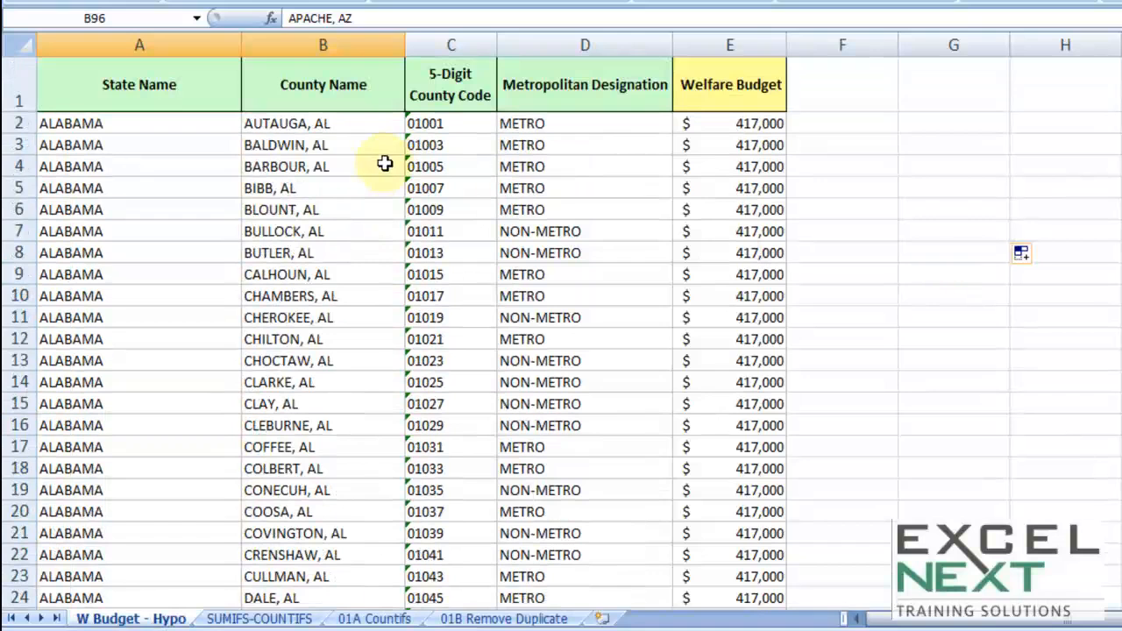
# Inspect the county code, metropolitan designation and welfare budget columns, scrolling to the end of the data and back.
pyautogui.click(462, 126)
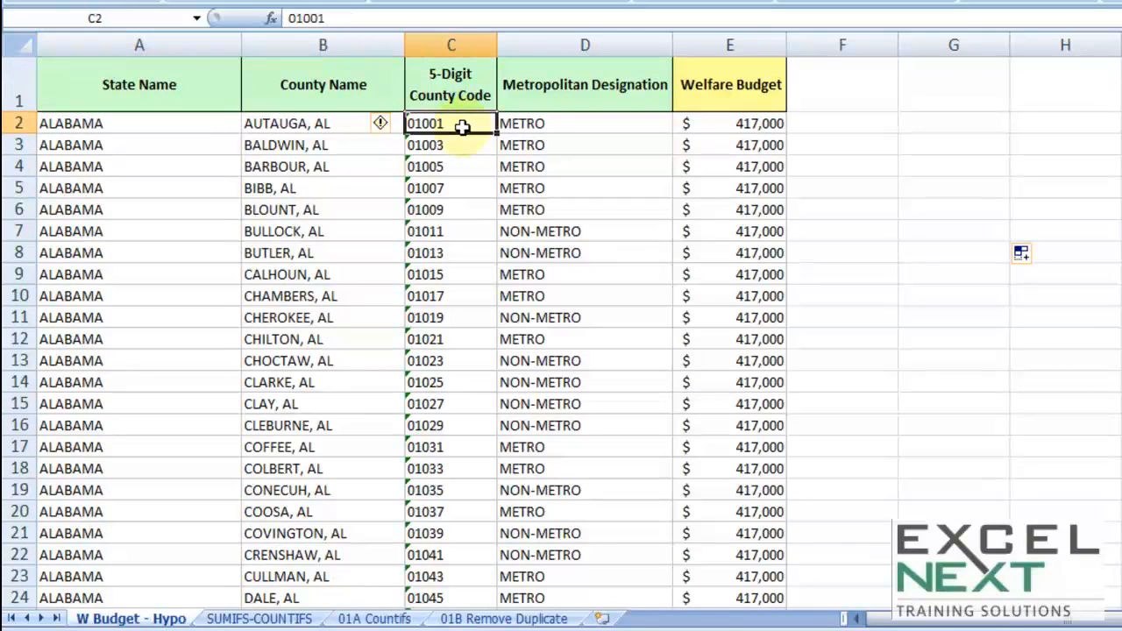
pyautogui.click(551, 126)
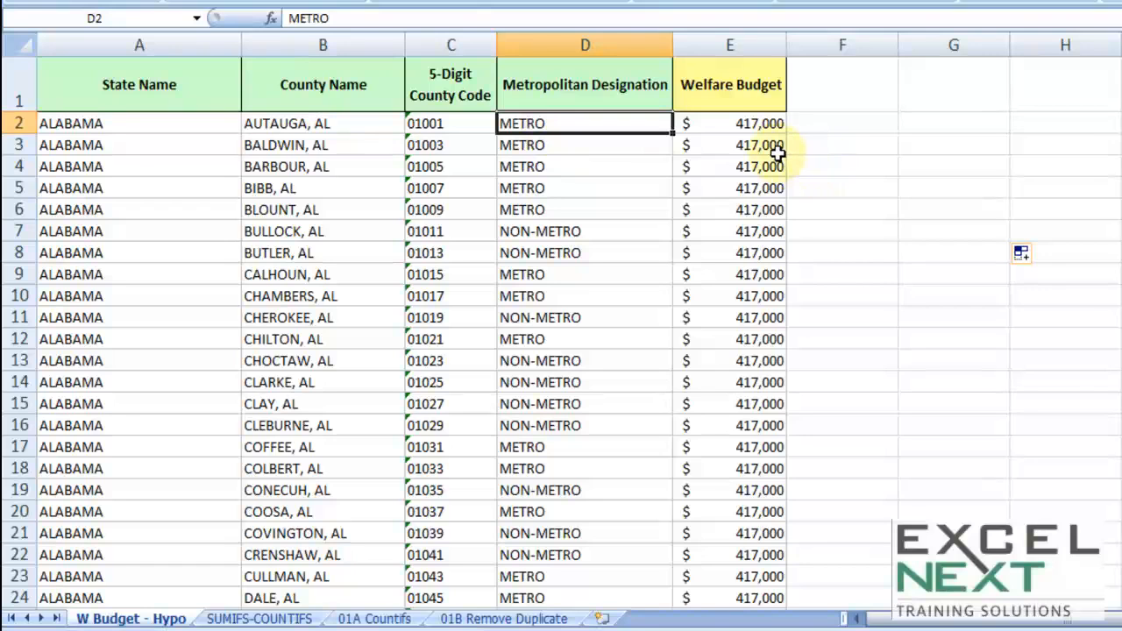
pyautogui.click(764, 128)
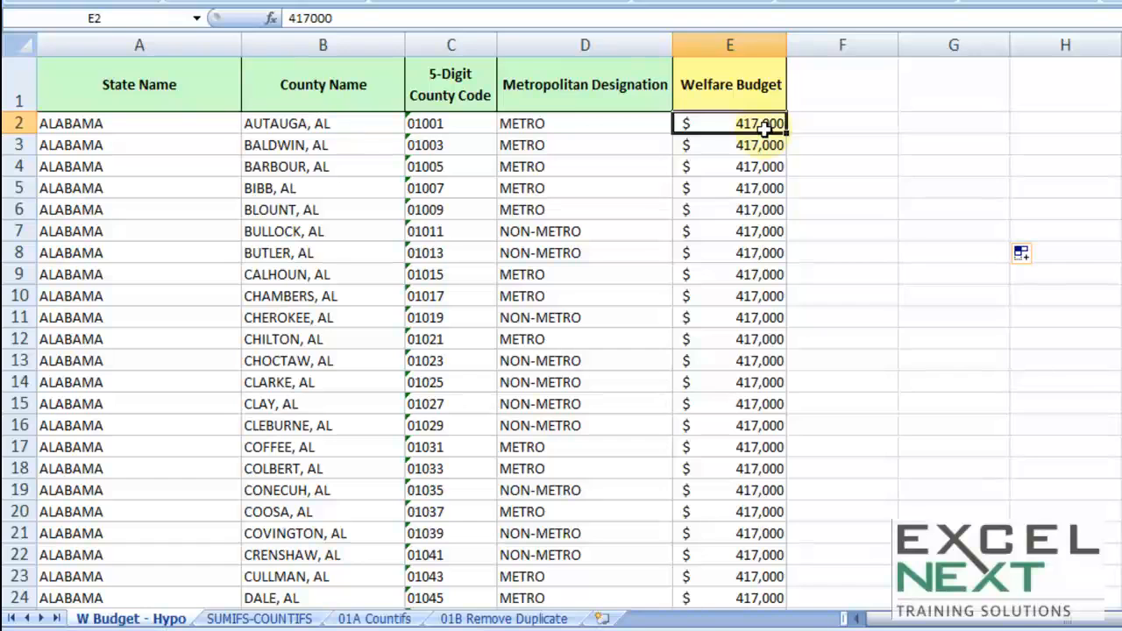
pyautogui.moveTo(1121, 70); pyautogui.dragTo(1121, 596)
pyautogui.scroll(-3, 801, 329)
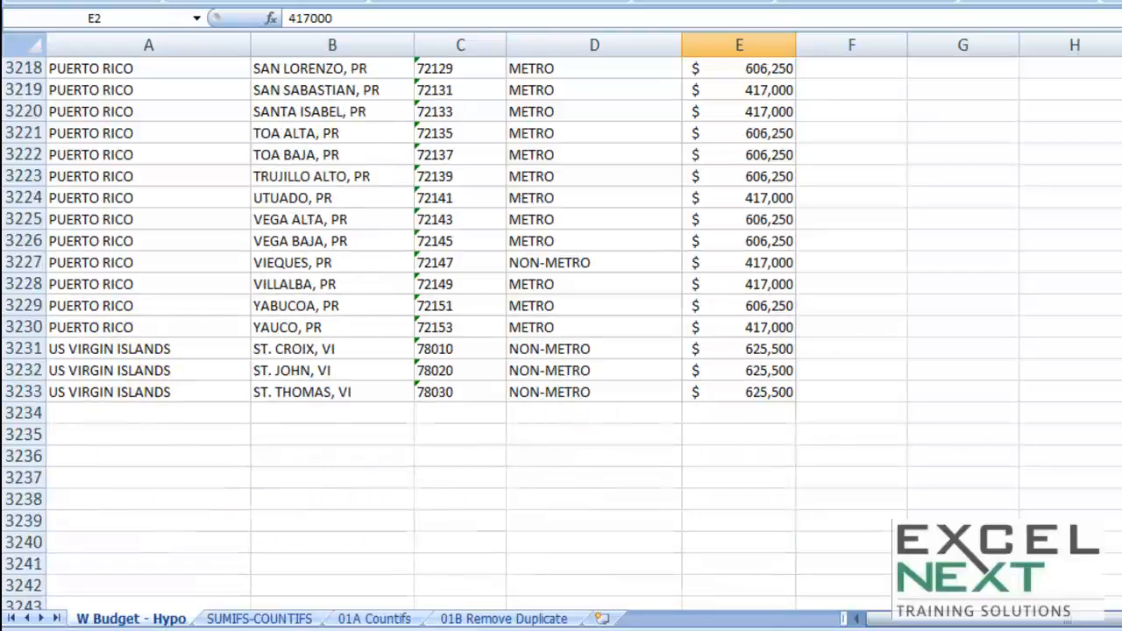
pyautogui.moveTo(1121, 596); pyautogui.dragTo(1121, 62)
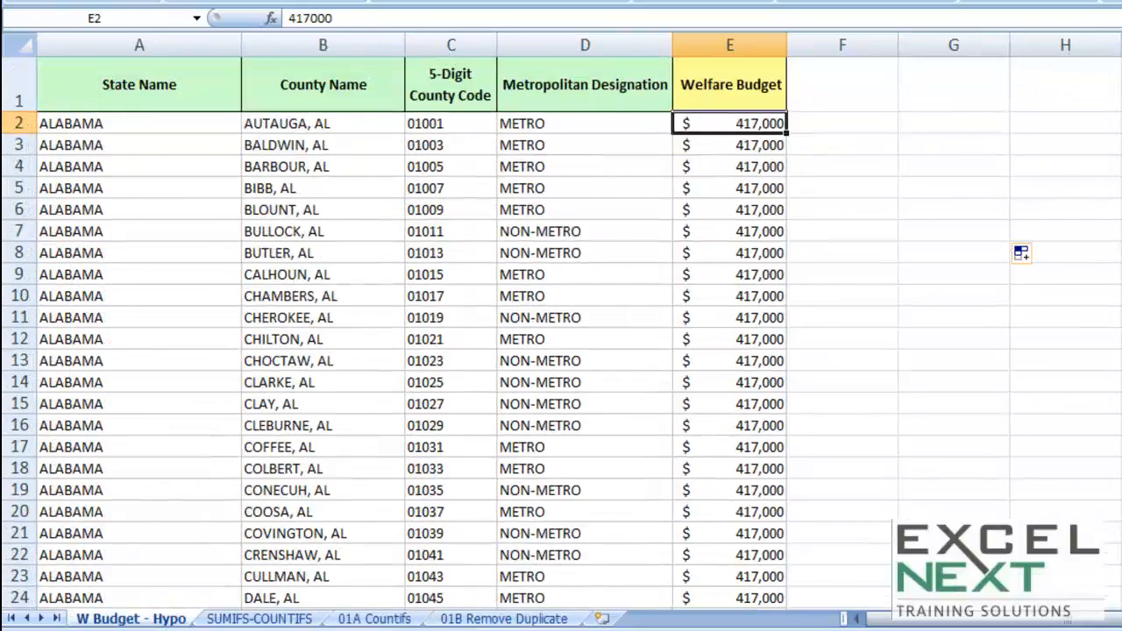
# Copy the NON-METRO value from cell D7 into cell G7.
pyautogui.click(570, 231)
pyautogui.rightClick(570, 231)
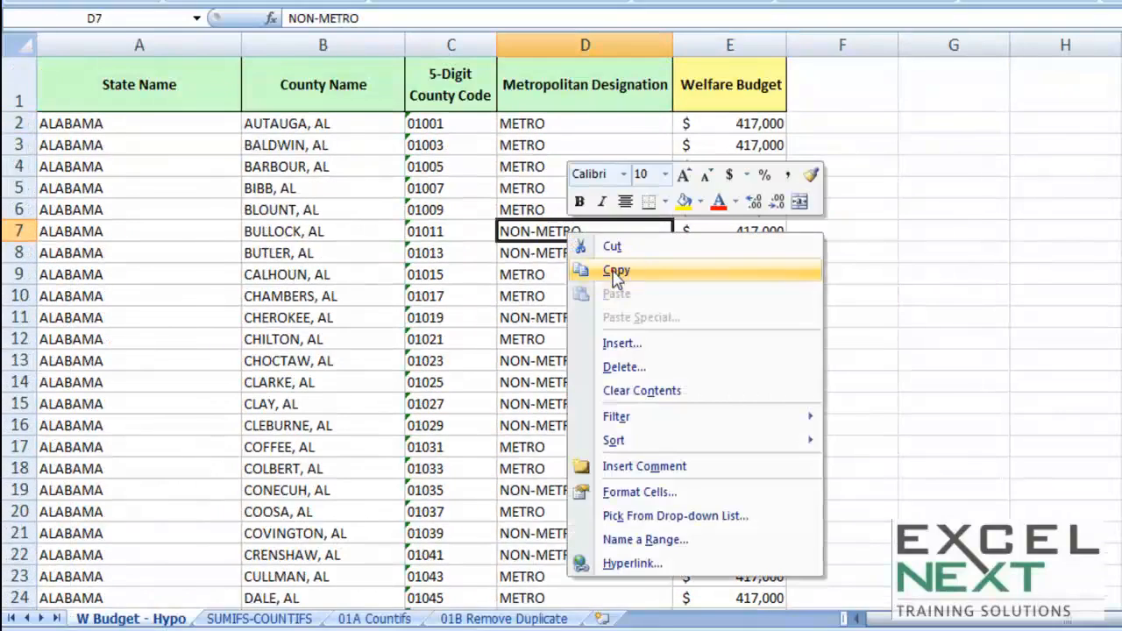
pyautogui.click(616, 270)
pyautogui.click(931, 228)
pyautogui.rightClick(933, 230)
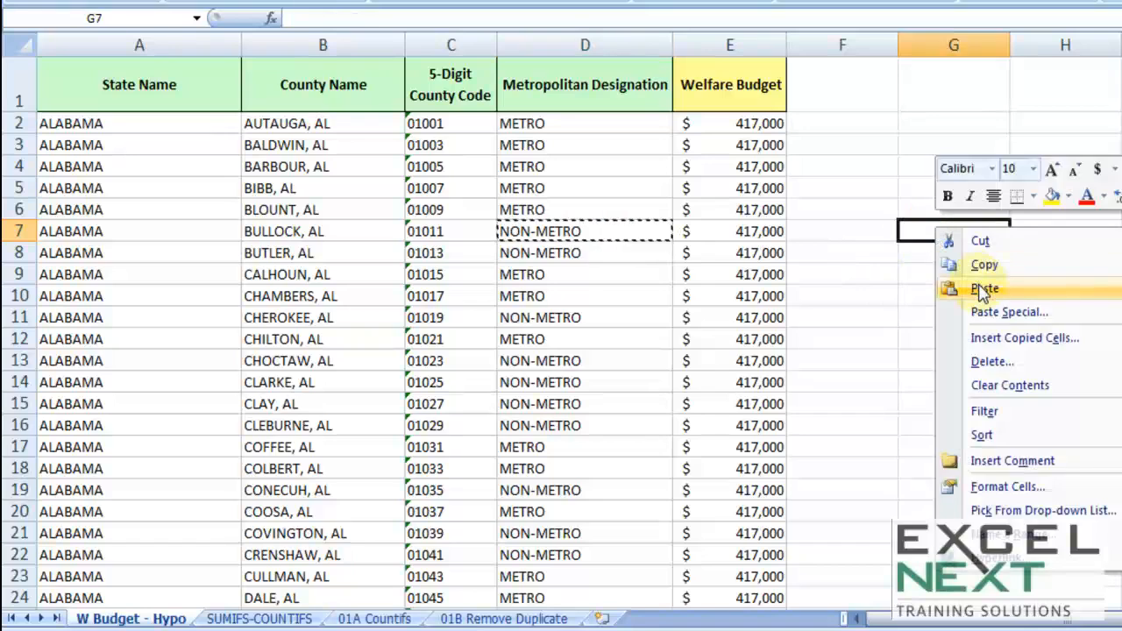
pyautogui.click(983, 289)
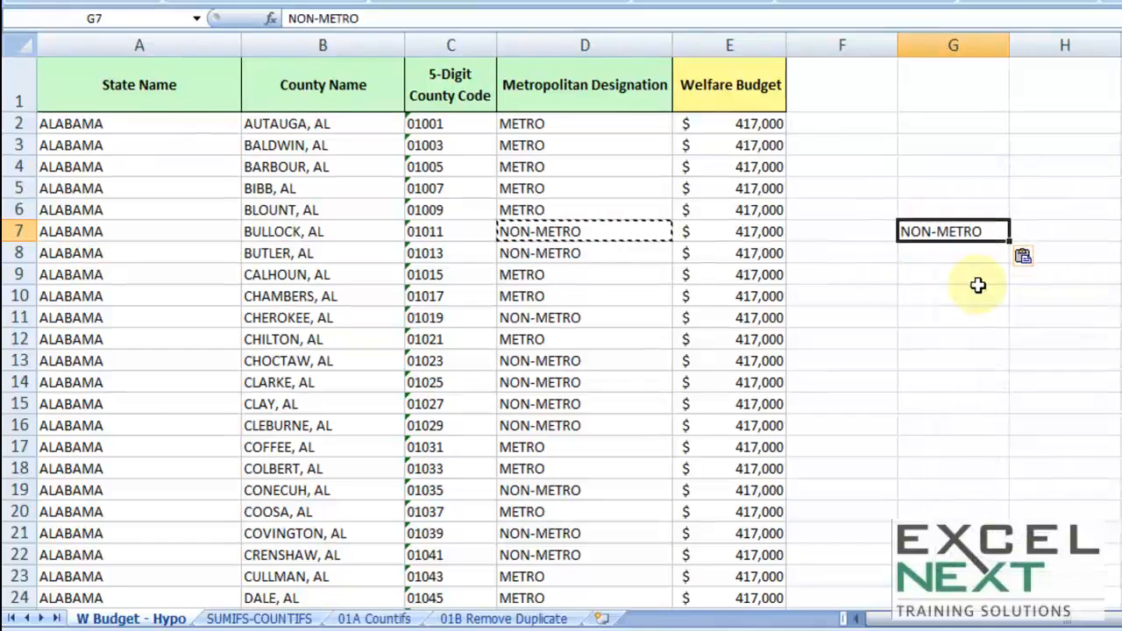
pyautogui.click(980, 297)
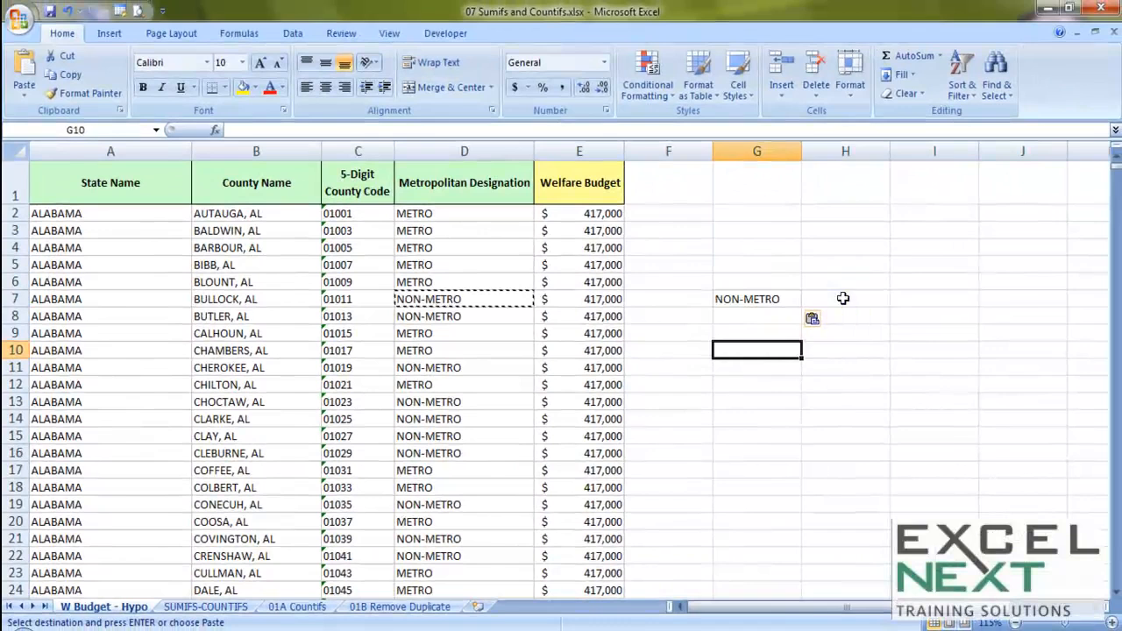
# Copy several non-metro welfare budget cells from column E in turn.
pyautogui.click(843, 299)
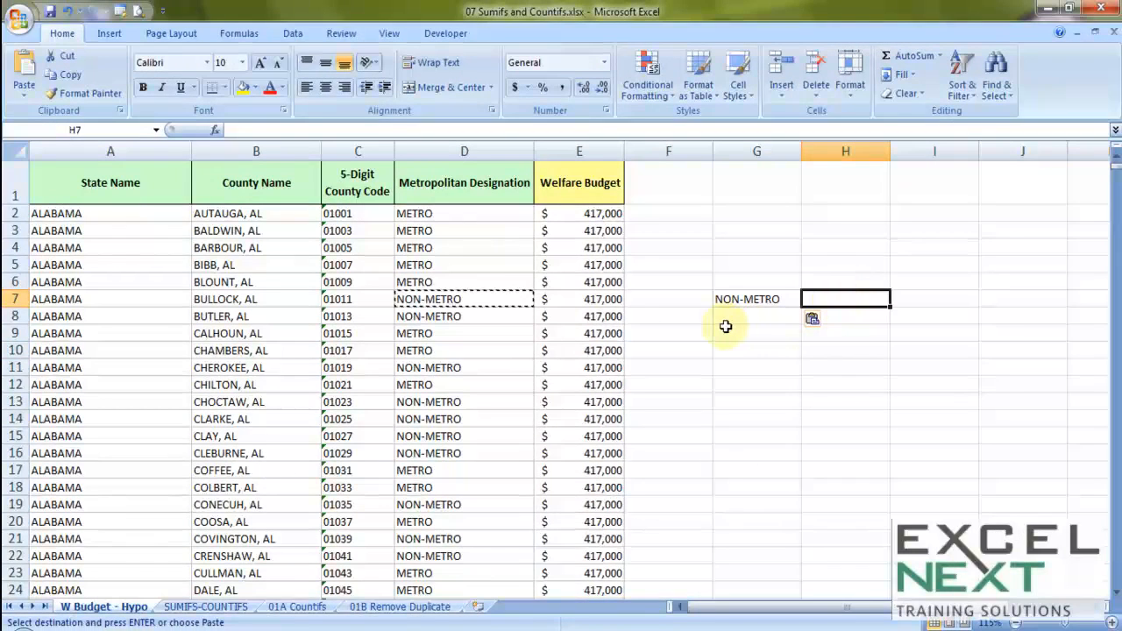
pyautogui.click(580, 303)
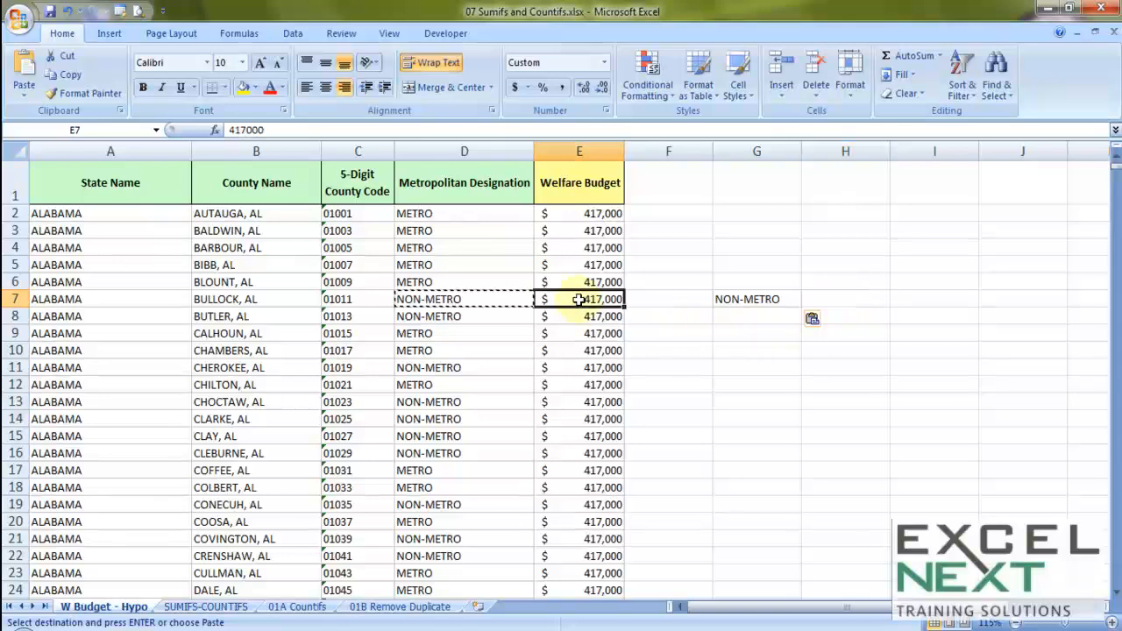
pyautogui.click(578, 314)
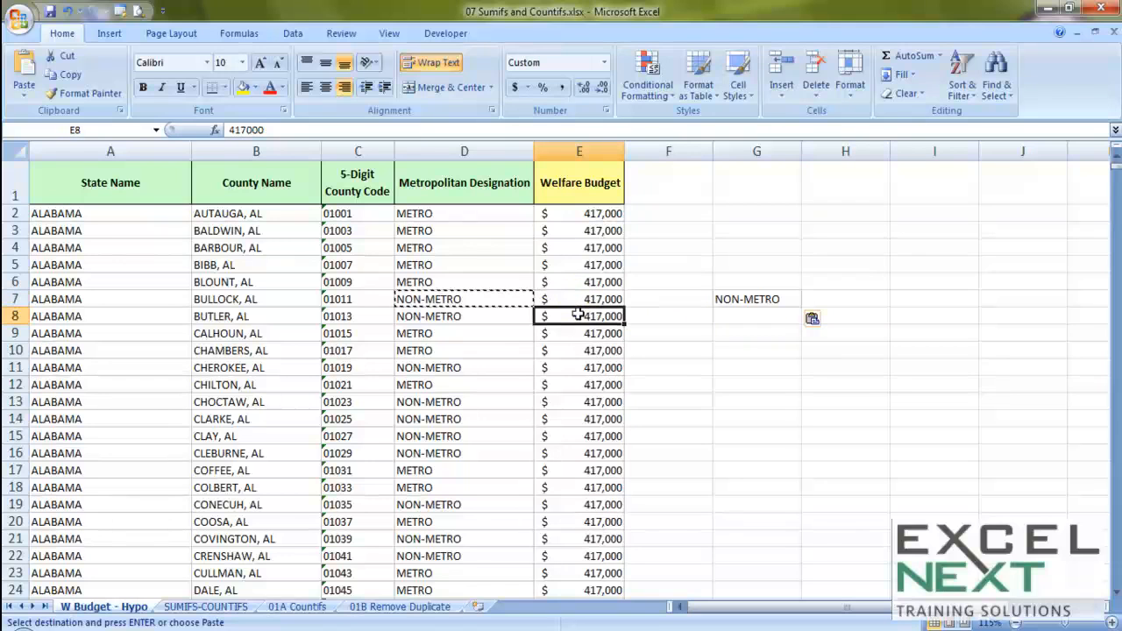
pyautogui.click(573, 367)
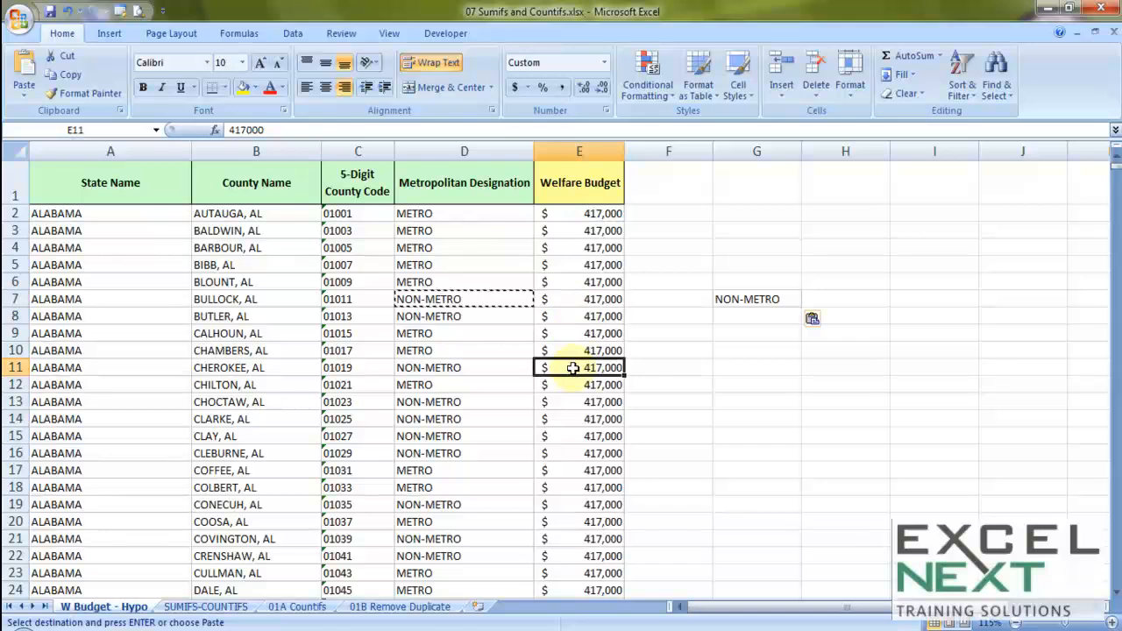
pyautogui.moveTo(592, 299); pyautogui.dragTo(593, 308)
pyautogui.hotkey('ctrl', 'c')
pyautogui.click(586, 366)
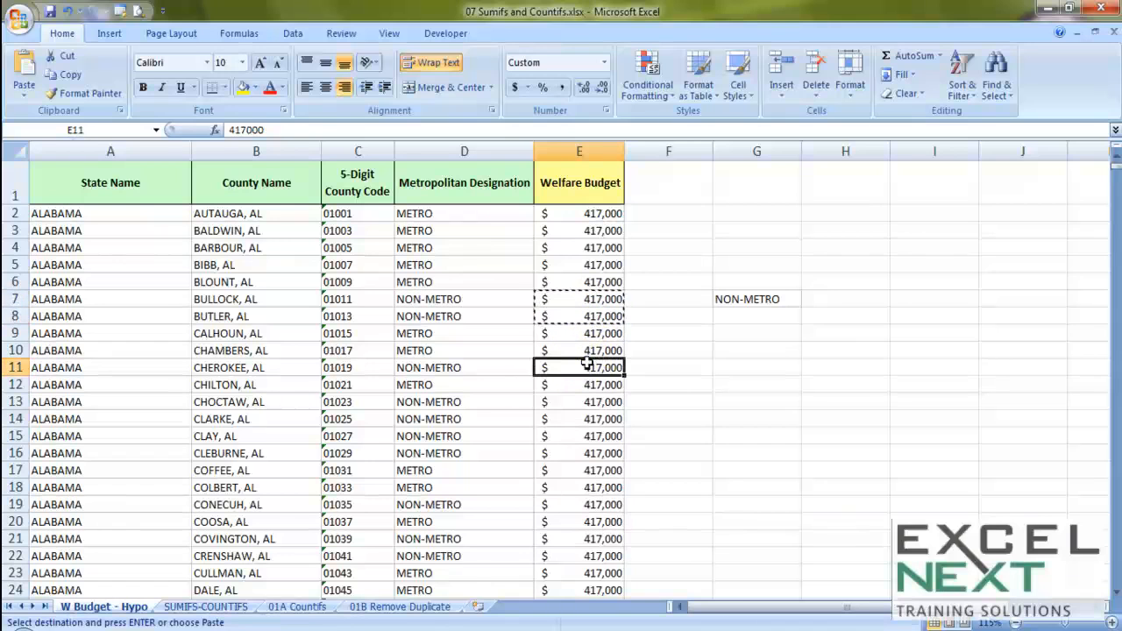
pyautogui.hotkey('ctrl', 'c')
pyautogui.moveTo(581, 400); pyautogui.dragTo(573, 448)
pyautogui.hotkey('ctrl', 'c')
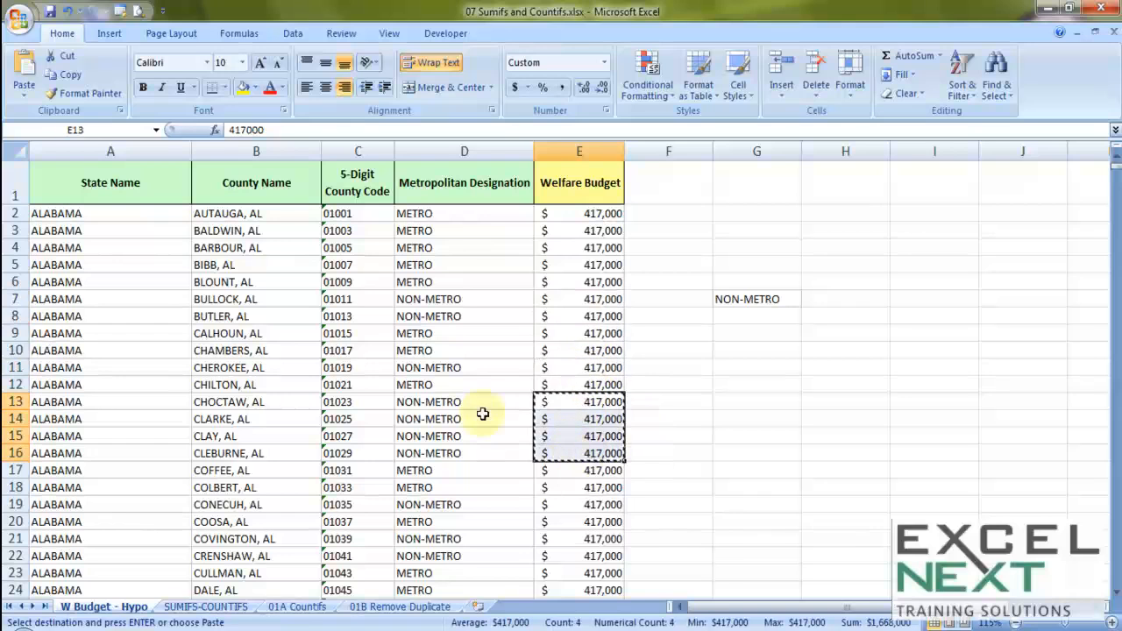
# Start a SUMIFS formula in cell H7 and open its Function Arguments dialog.
pyautogui.click(841, 297)
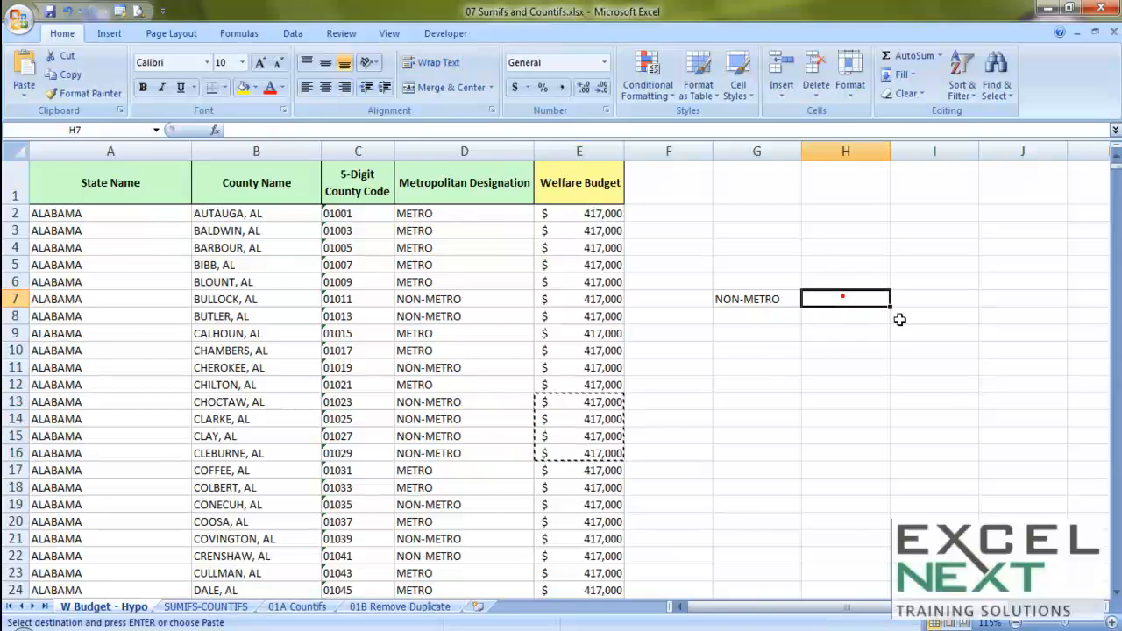
pyautogui.press('Escape')
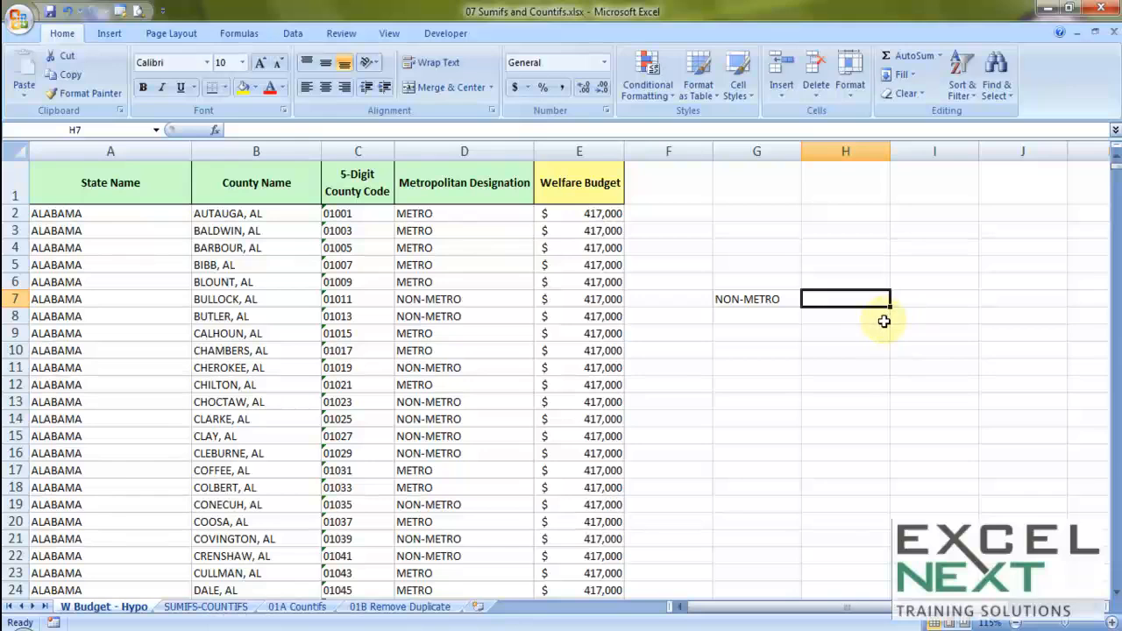
pyautogui.write('=sum')
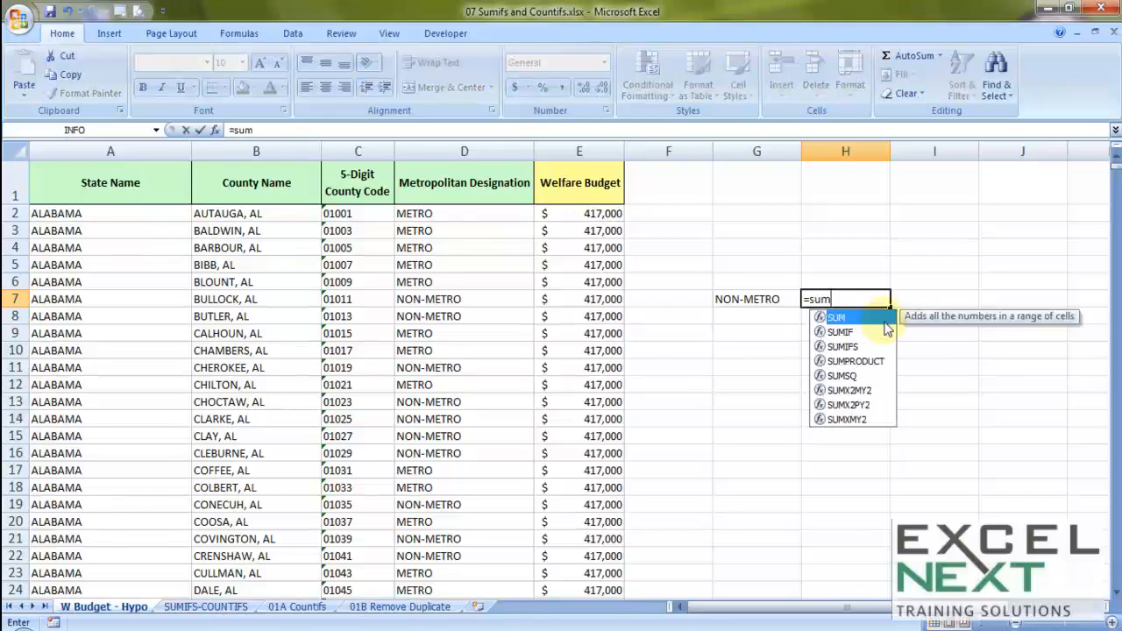
pyautogui.write('ifs')
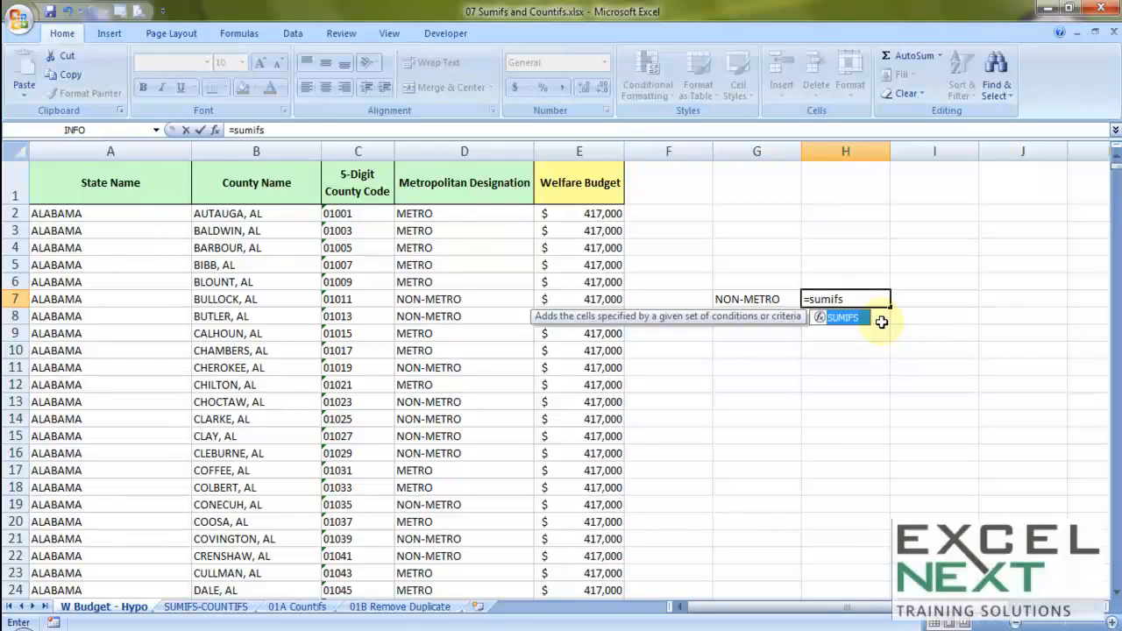
pyautogui.press('Tab')
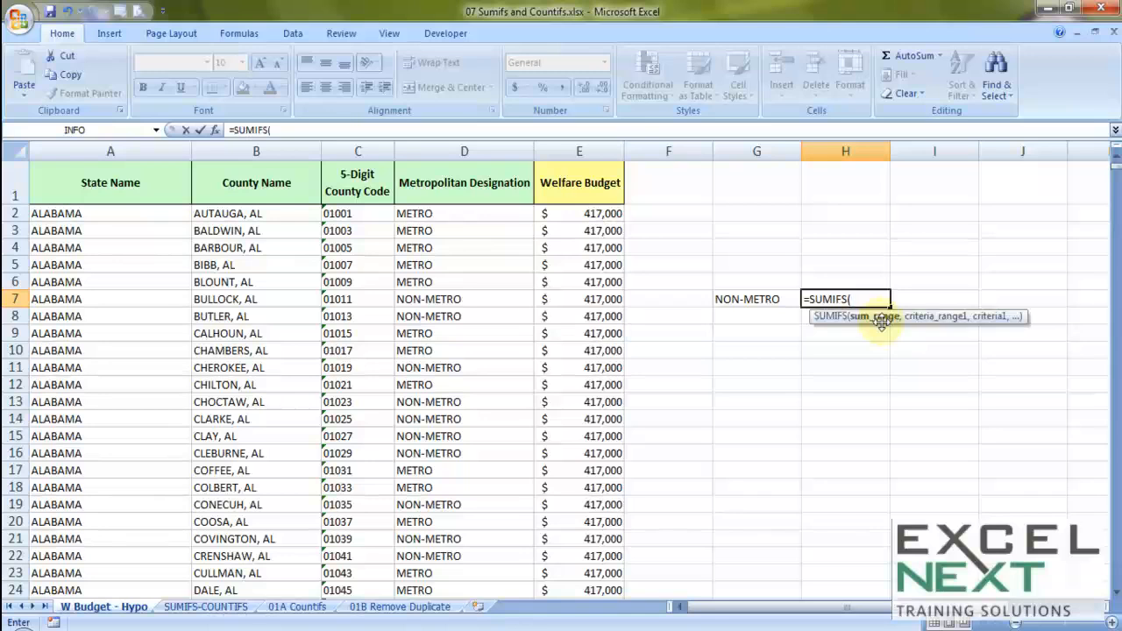
pyautogui.hotkey('ctrl', 'a')
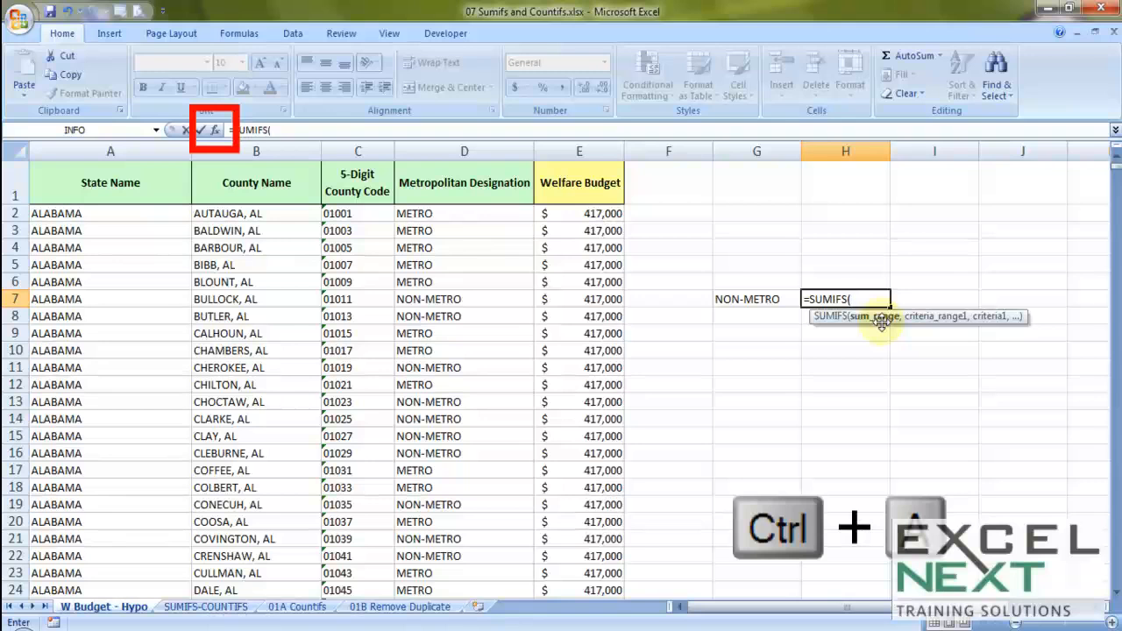
pyautogui.hotkey('ctrl', 'a')
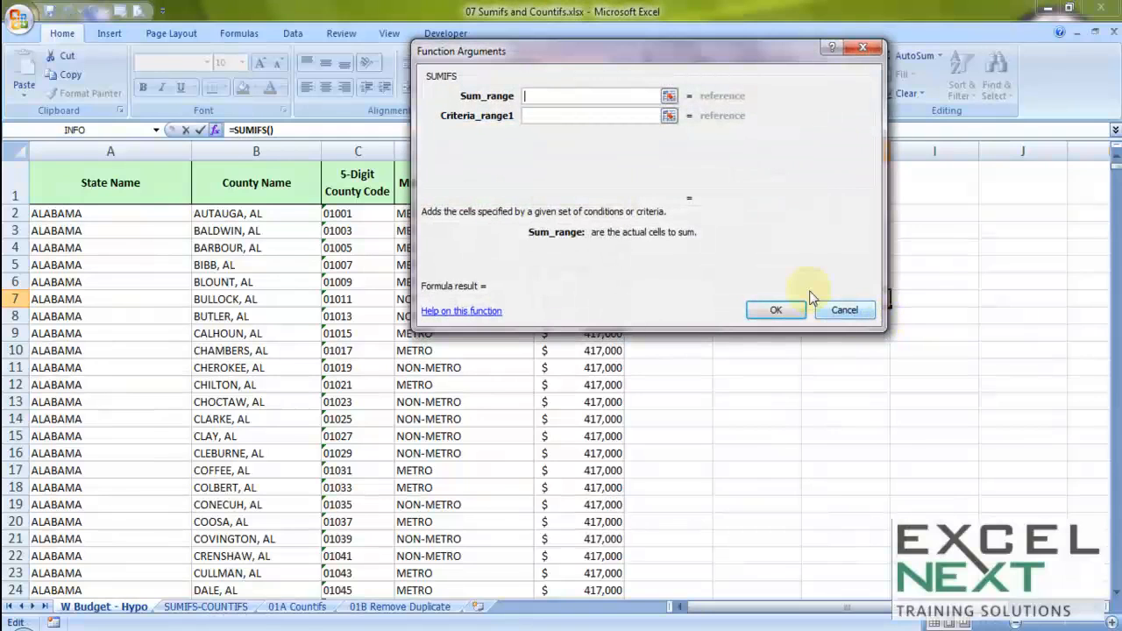
# Set the SUMIFS Criteria1 argument to cell G7.
pyautogui.moveTo(613, 66); pyautogui.dragTo(829, 114)
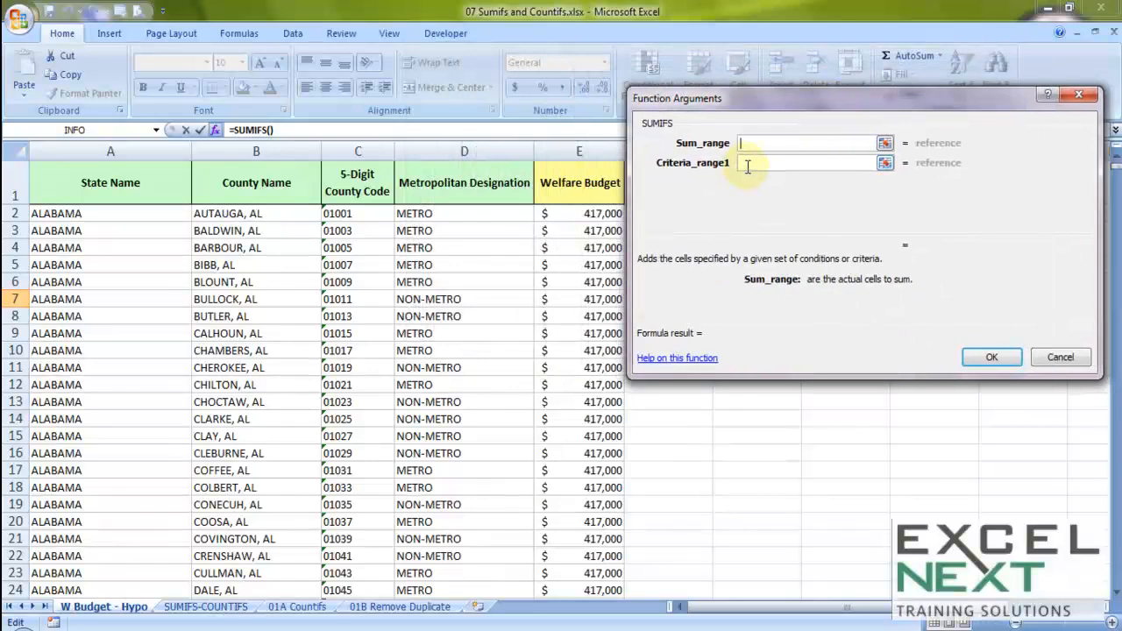
pyautogui.click(747, 163)
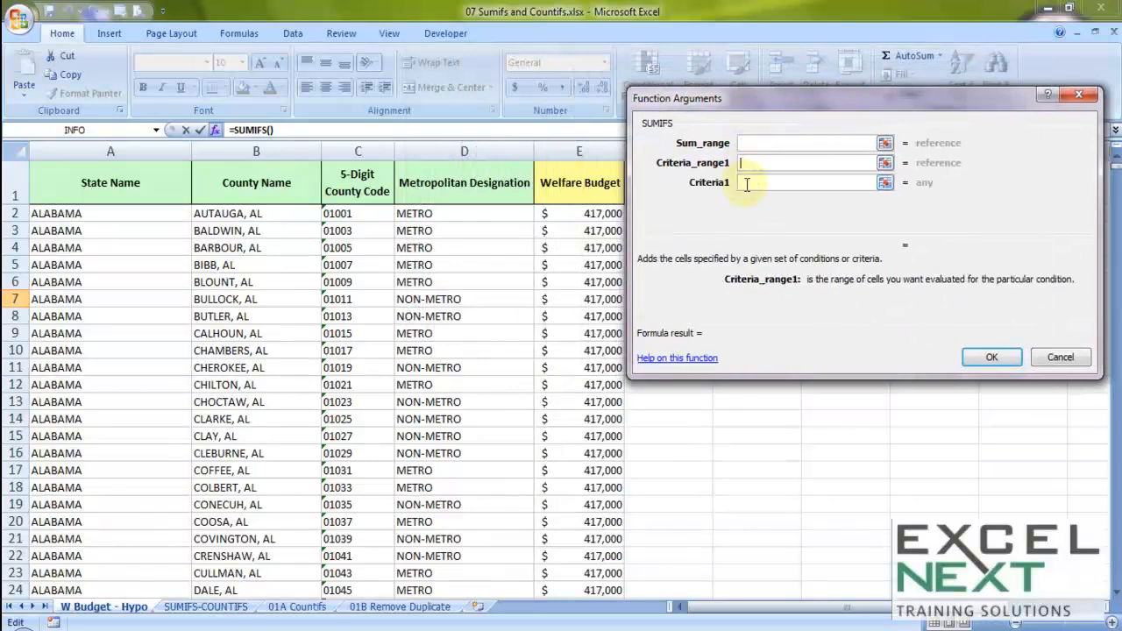
pyautogui.moveTo(753, 93); pyautogui.dragTo(853, 129)
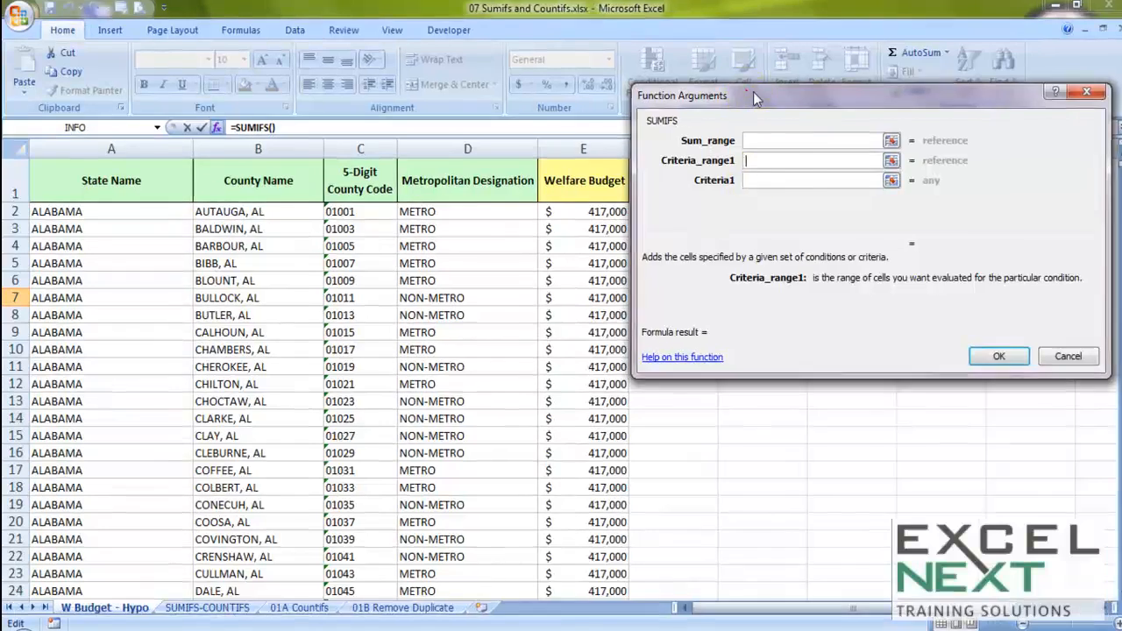
pyautogui.moveTo(930, 97); pyautogui.dragTo(983, 106)
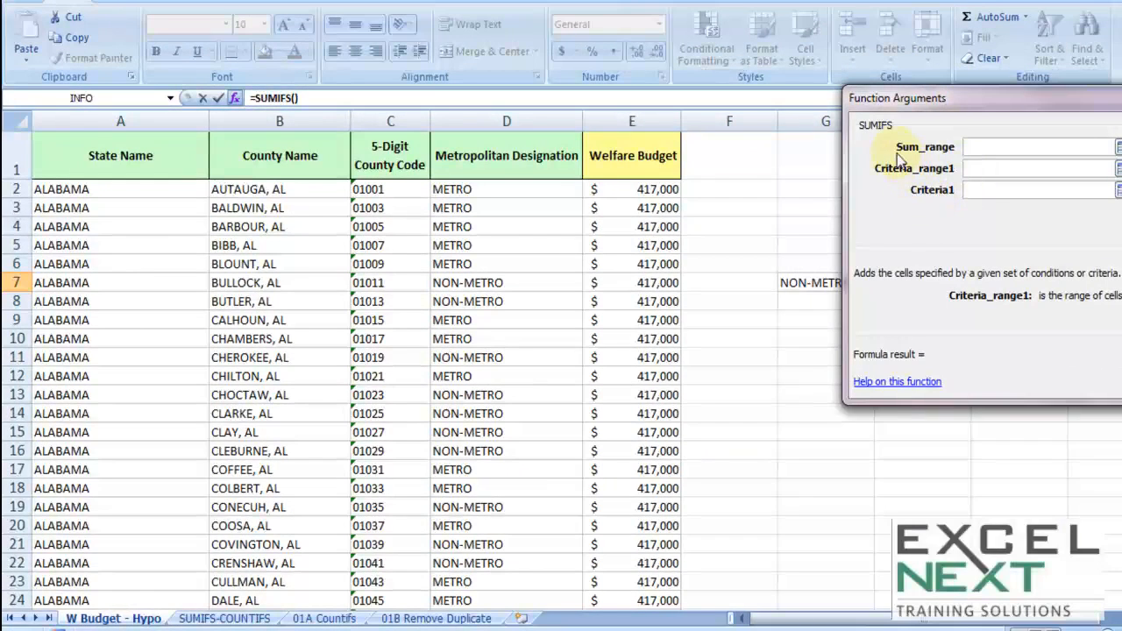
pyautogui.click(969, 190)
pyautogui.moveTo(940, 109); pyautogui.dragTo(991, 117)
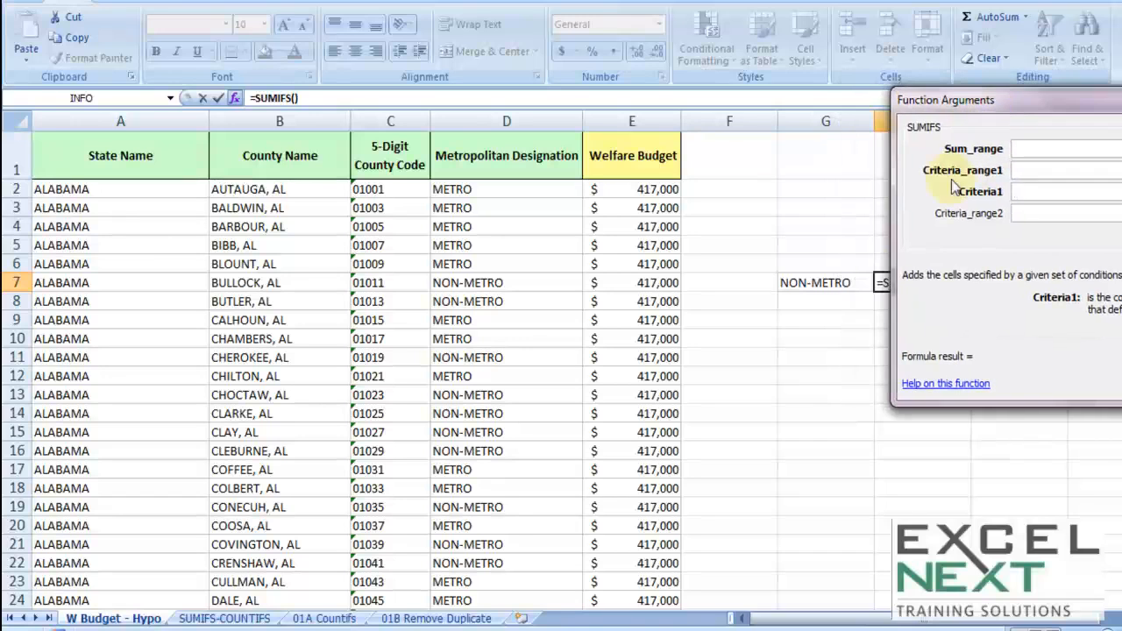
pyautogui.click(815, 282)
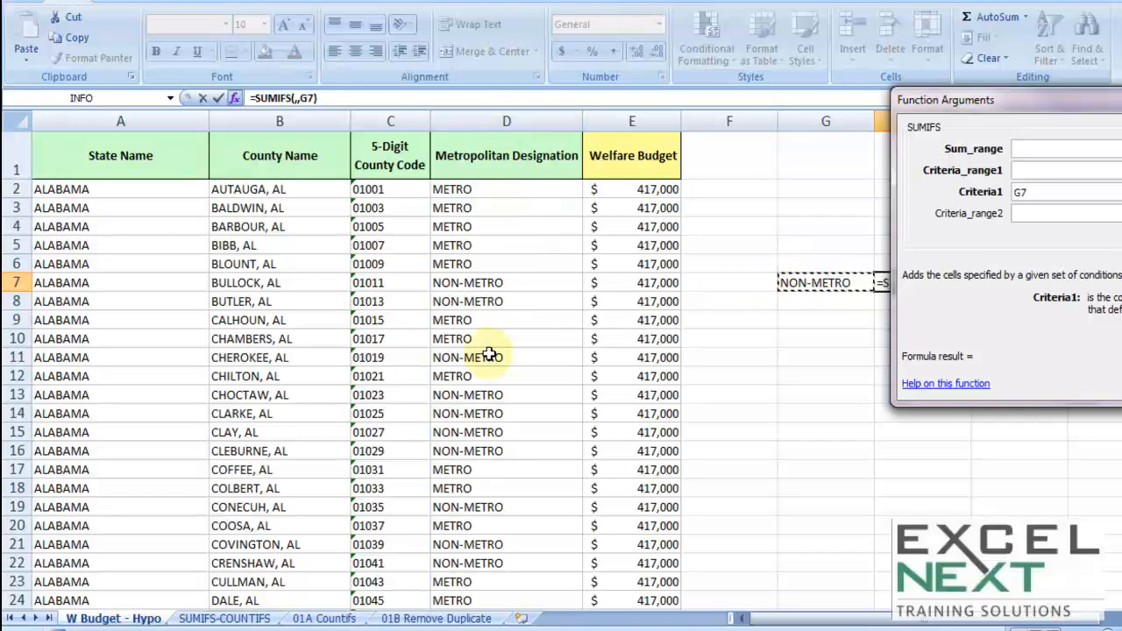
# Set the SUMIFS Criteria_range1 argument to the absolute range $D$1:$D$3233 of the Metropolitan Designation column.
pyautogui.click(1036, 169)
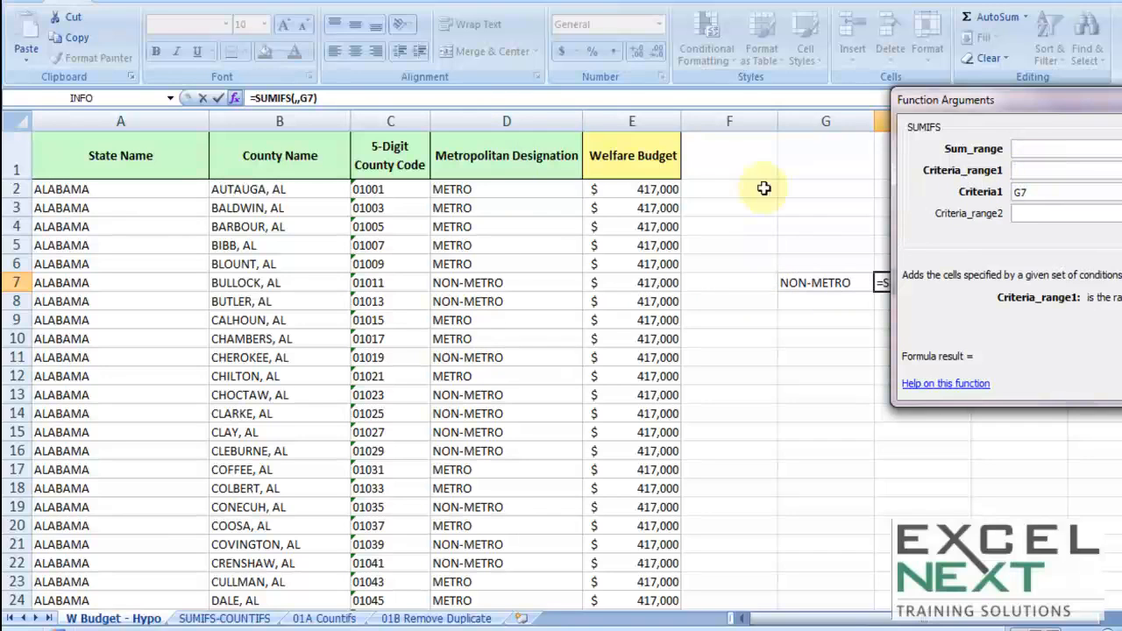
pyautogui.click(504, 160)
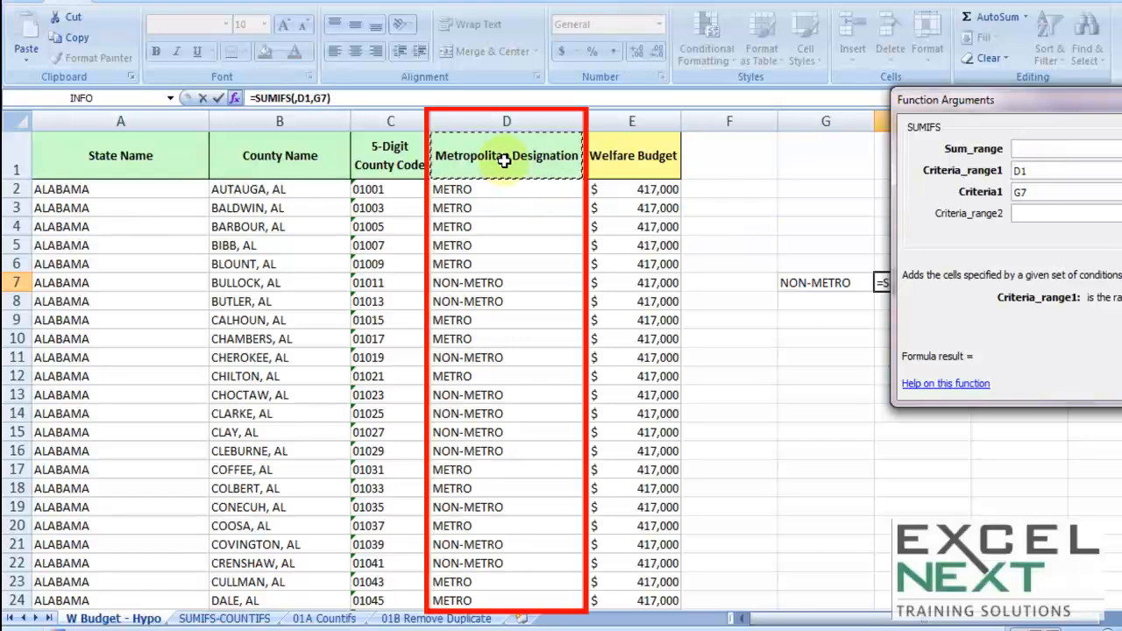
pyautogui.press('Down')
pyautogui.press('Up')
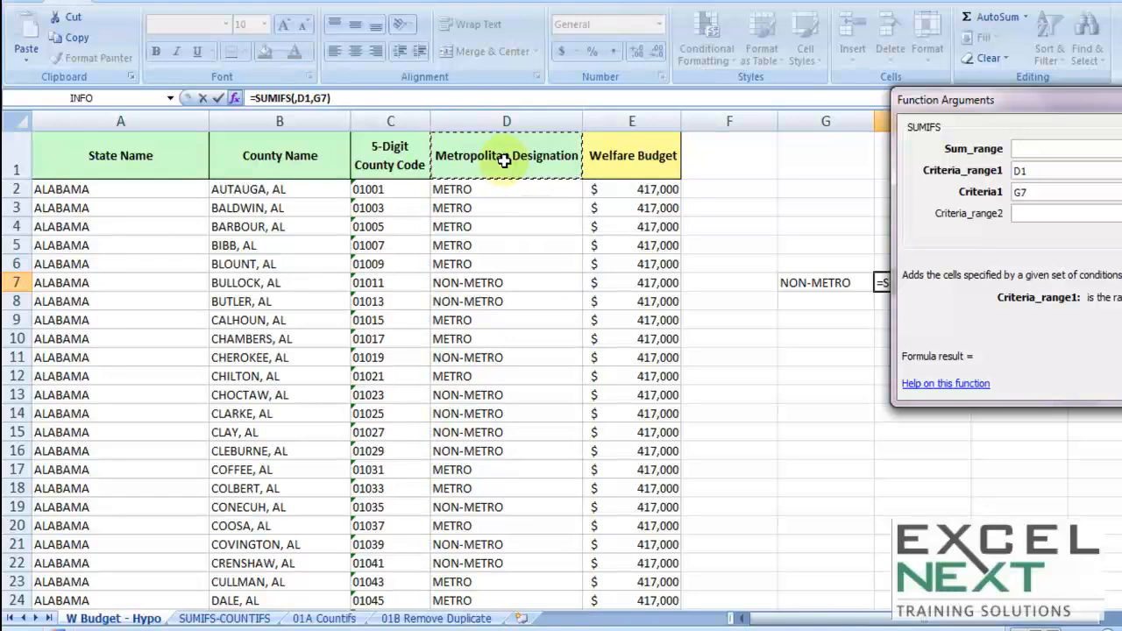
pyautogui.hotkey('ctrl', 'shift', 'Down')
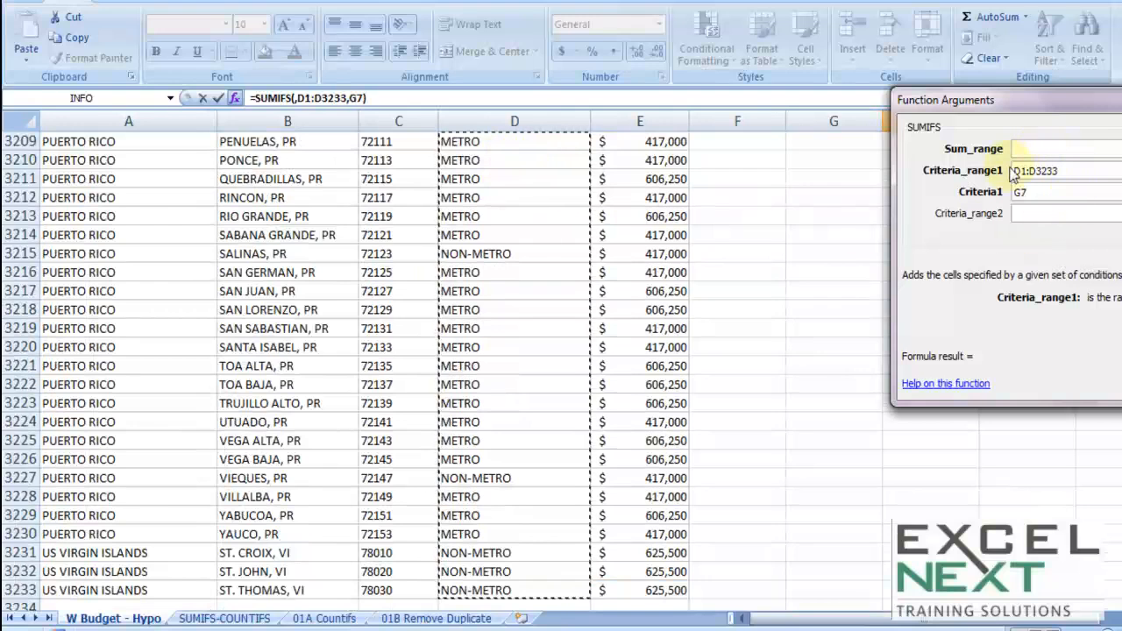
pyautogui.hotkey('shift', 'Tab')
pyautogui.press('F4')
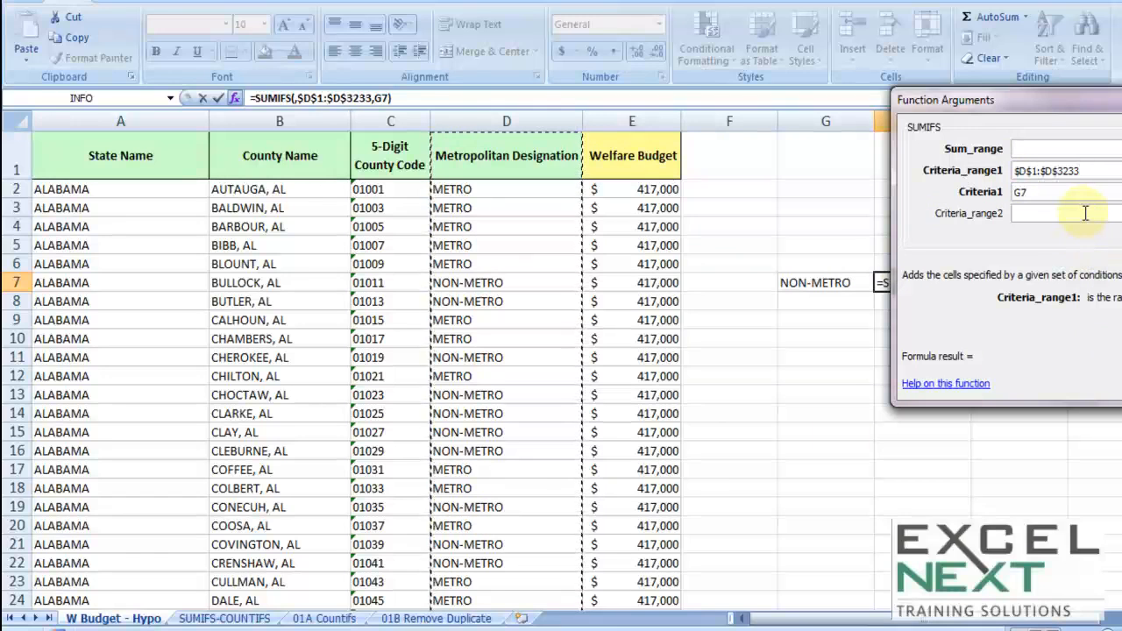
# Set Sum_range to the absolute Welfare Budget range $E$1:$E$3233 and confirm the SUMIFS formula in H7.
pyautogui.click(1022, 148)
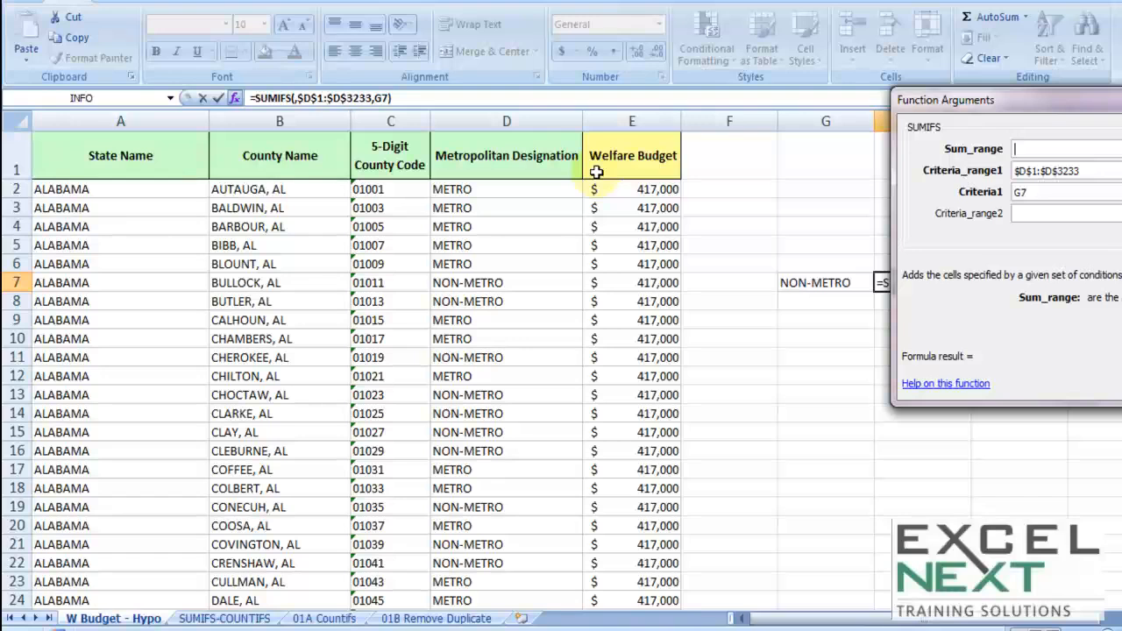
pyautogui.click(627, 191)
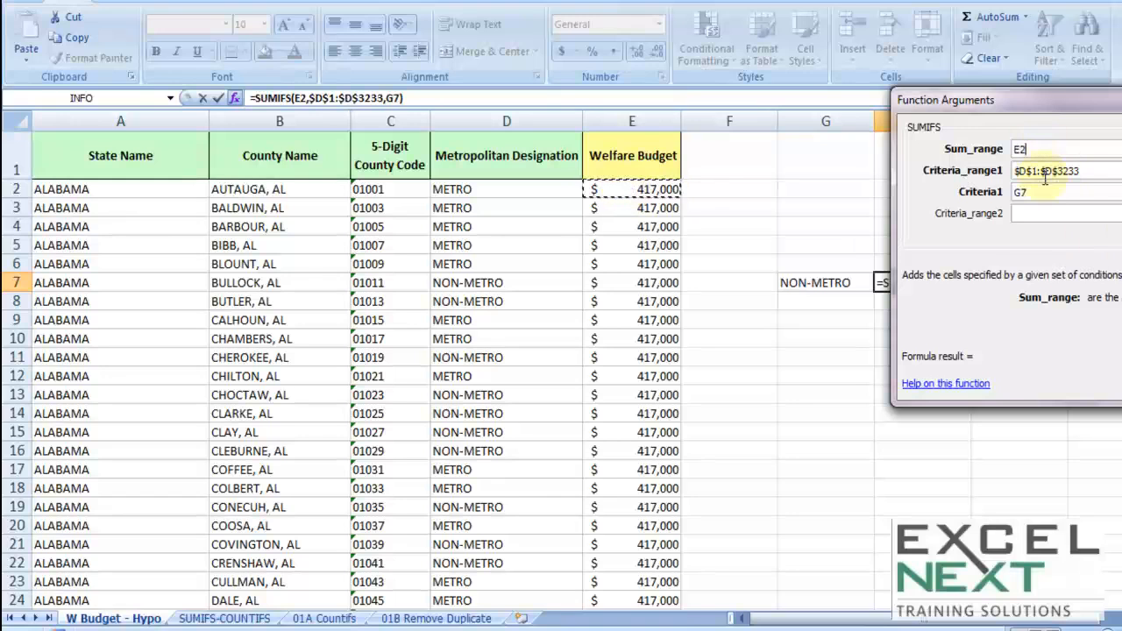
pyautogui.click(607, 155)
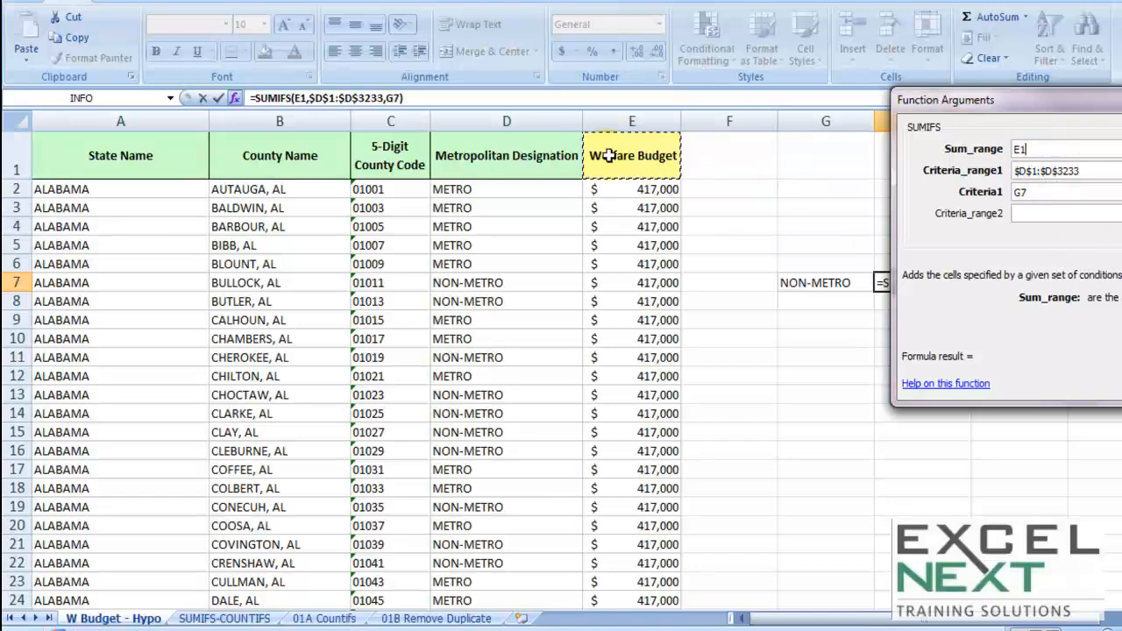
pyautogui.hotkey('ctrl', 'shift', 'Down')
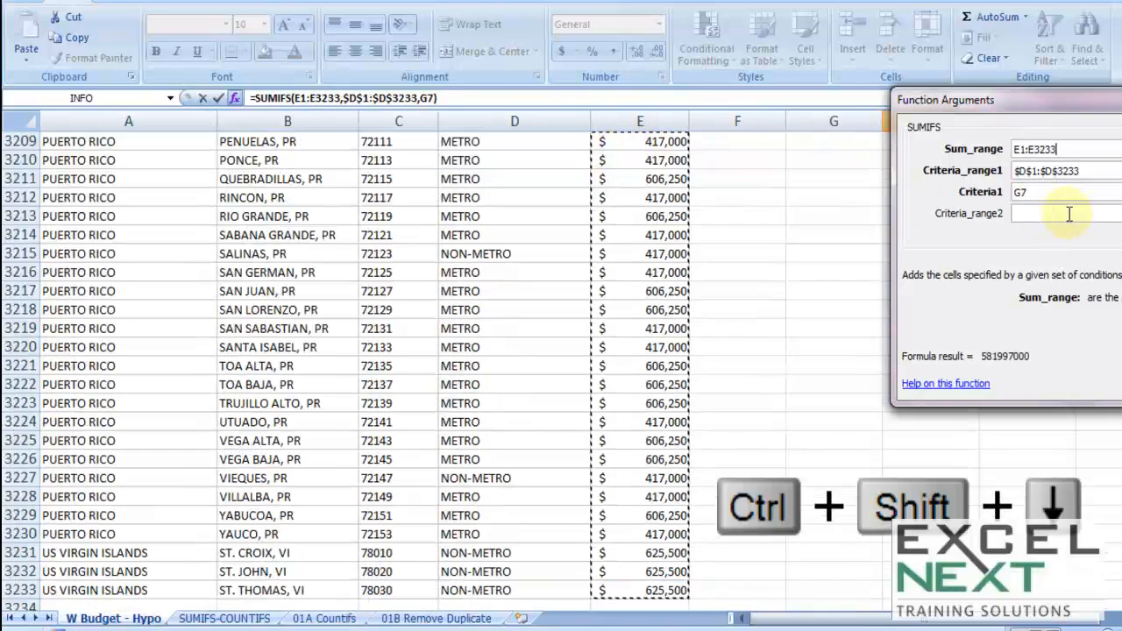
pyautogui.press('F4')
pyautogui.moveTo(1052, 108); pyautogui.dragTo(833, 123)
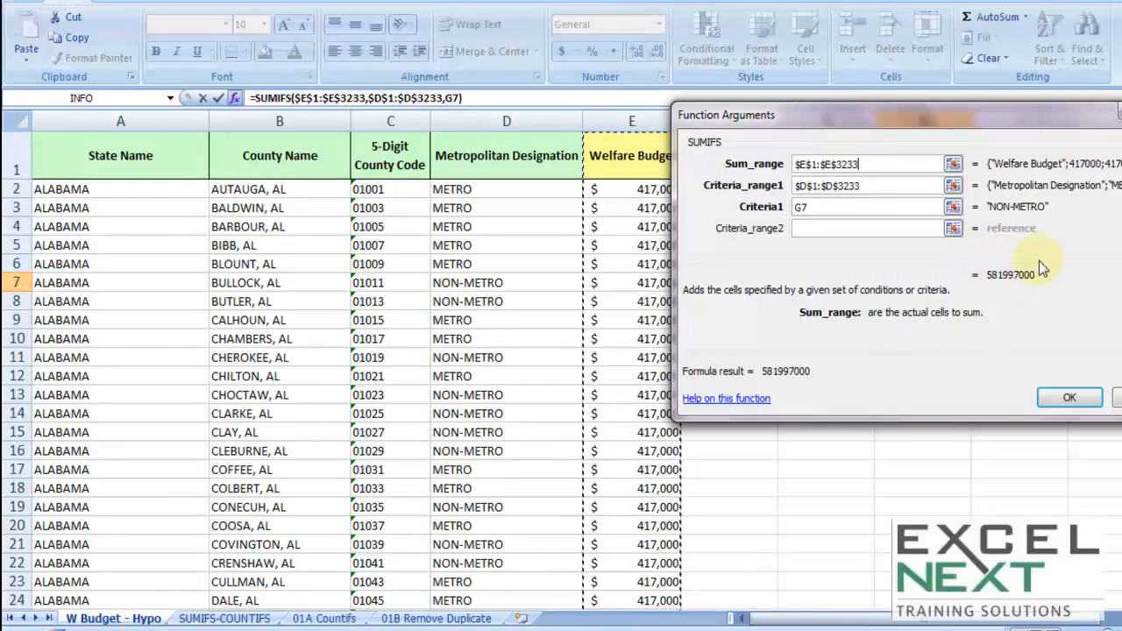
pyautogui.click(1079, 408)
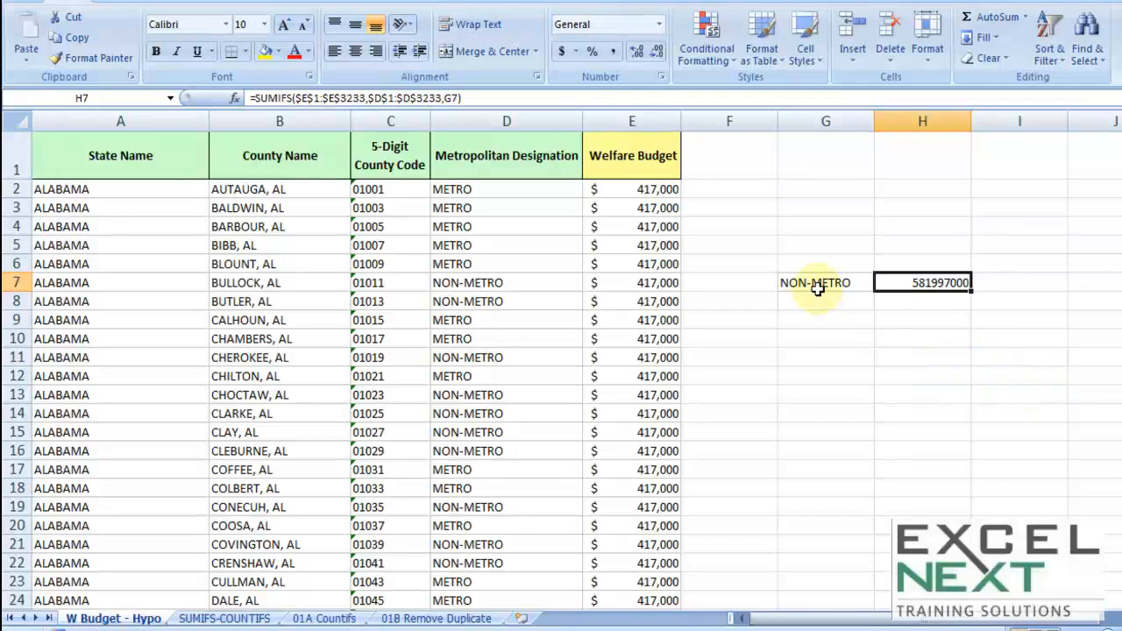
# Enter 1 in cell E7 to test the formula, then undo the change.
pyautogui.click(625, 282)
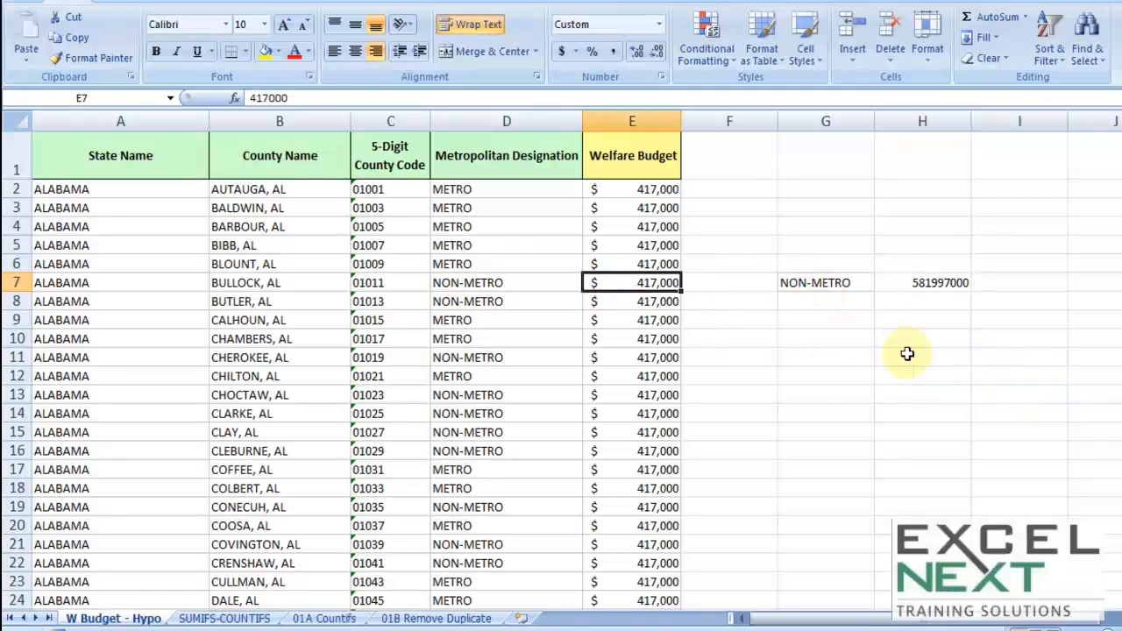
pyautogui.write('1')
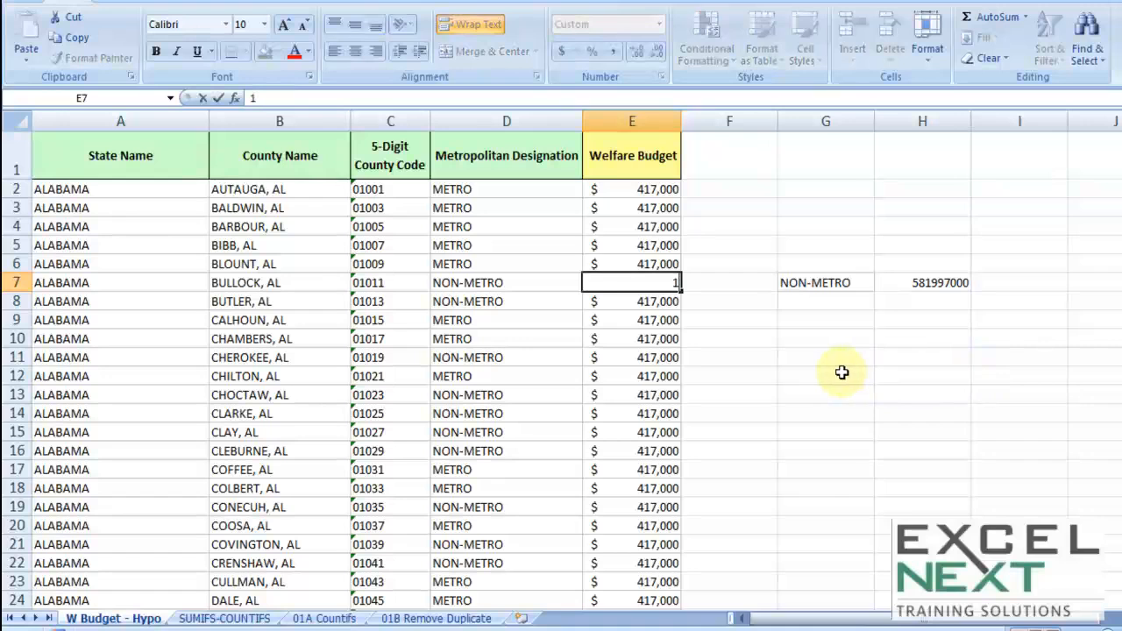
pyautogui.press('Tab')
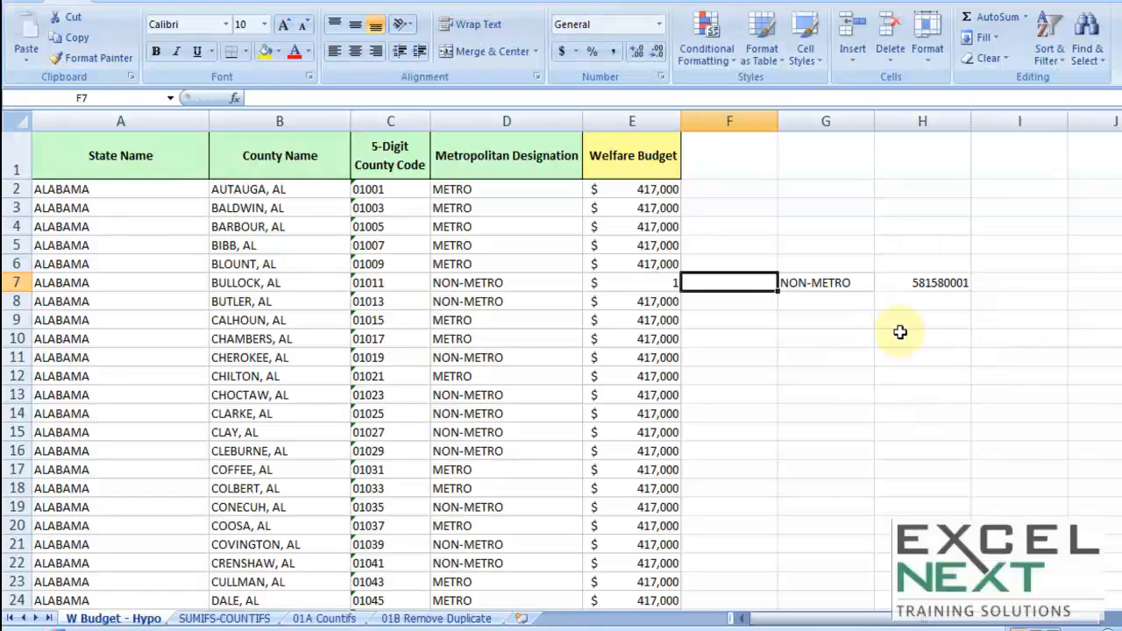
pyautogui.hotkey('ctrl', 'z')
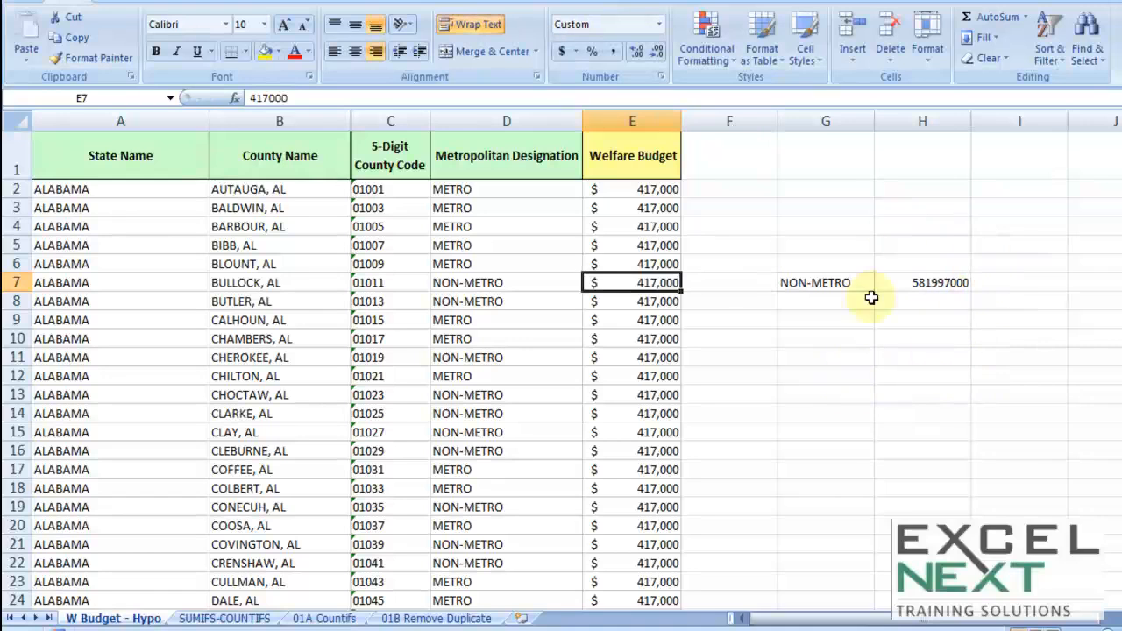
# Change the criterion in cell G7 to METRO.
pyautogui.click(828, 282)
pyautogui.write('M')
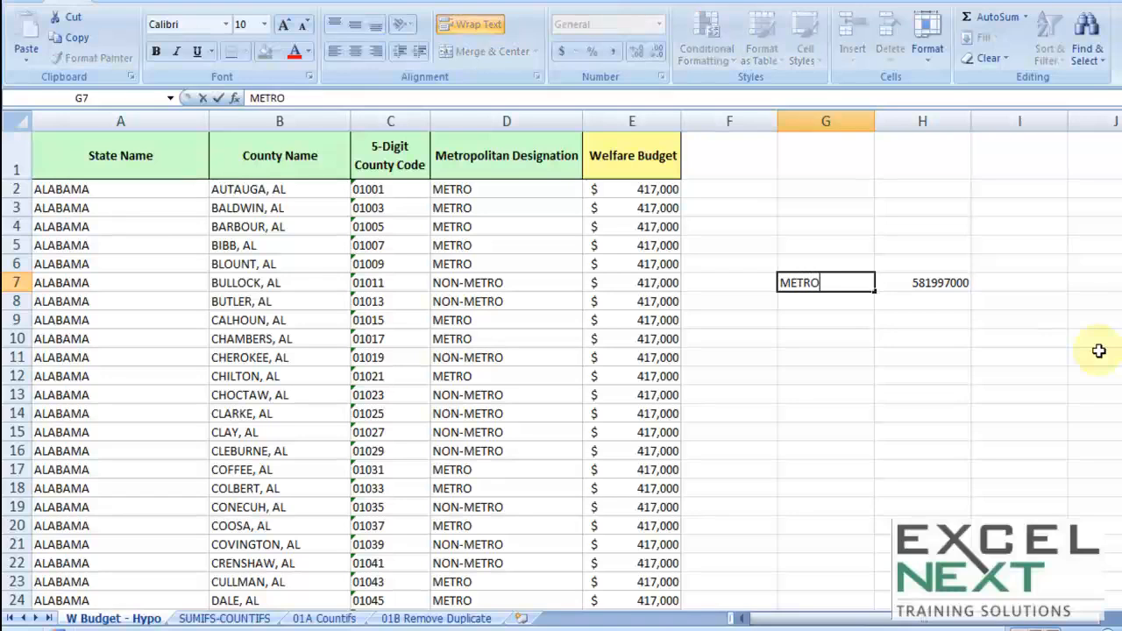
pyautogui.write('ETRO')
pyautogui.press('Return')
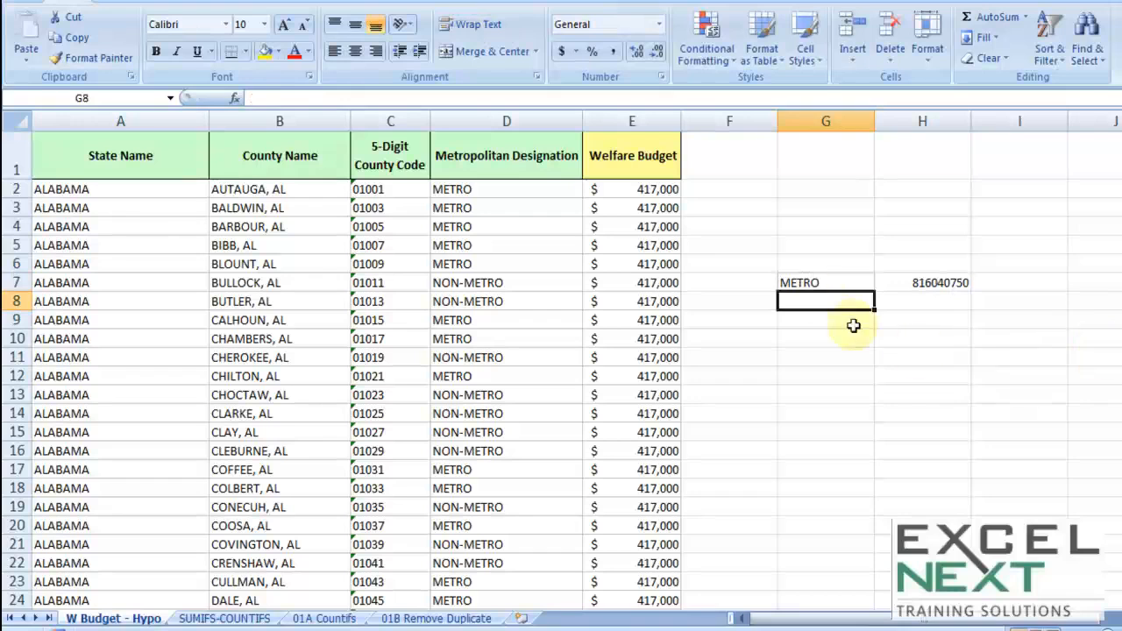
# Re-enter a SUMIFS formula in cell H7 and open its Function Arguments dialog.
pyautogui.click(822, 280)
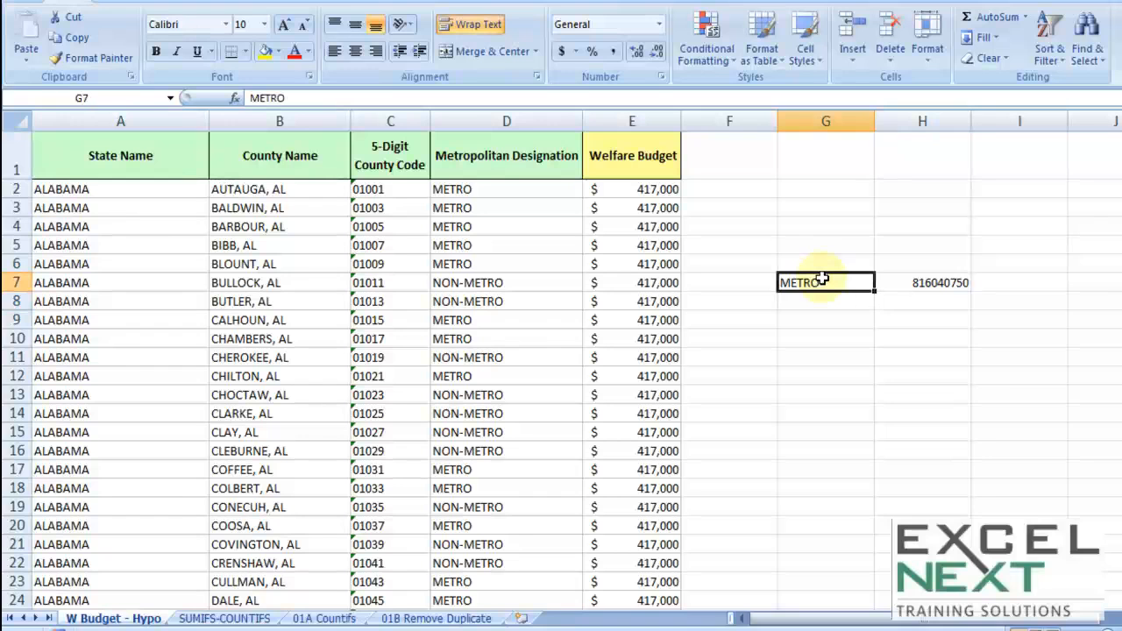
pyautogui.click(933, 283)
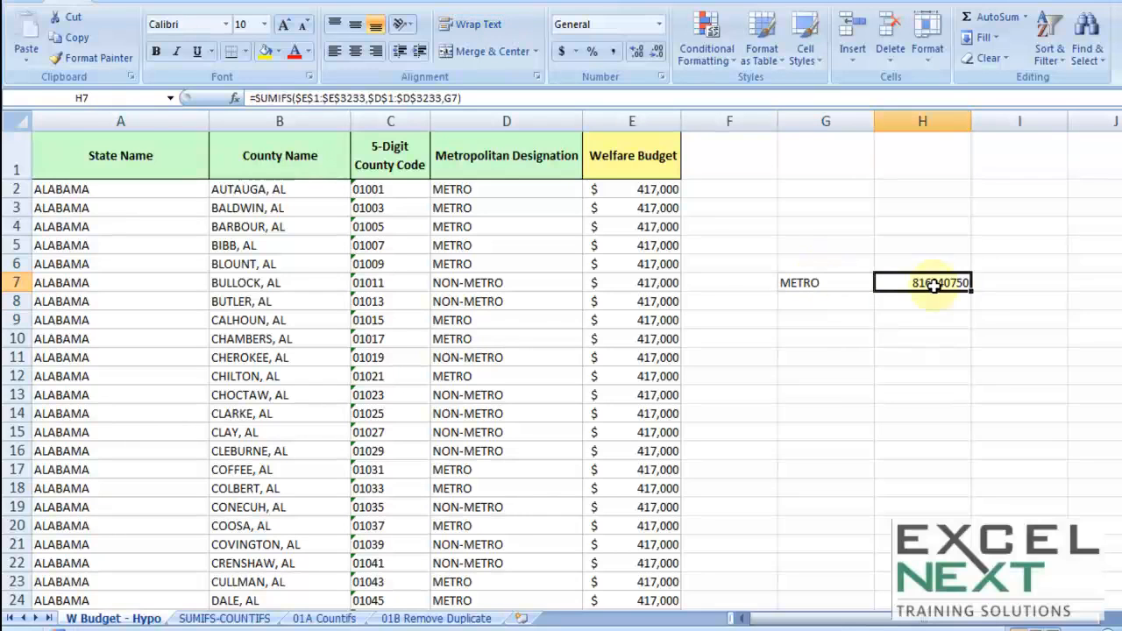
pyautogui.doubleClick(935, 284)
pyautogui.press('Escape')
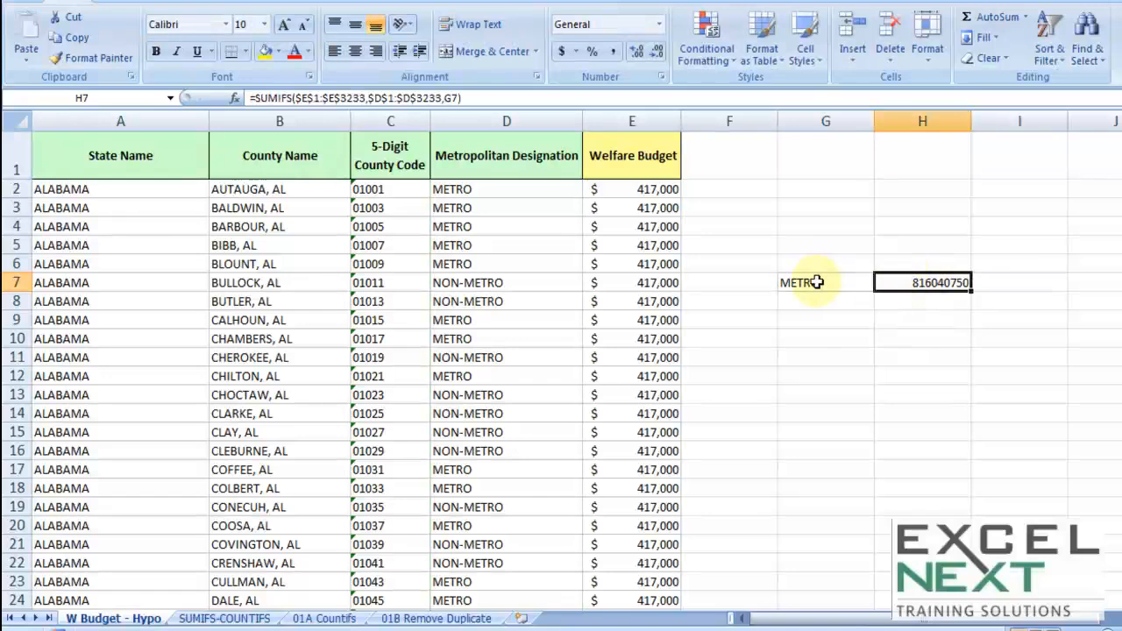
pyautogui.write('=sumifs')
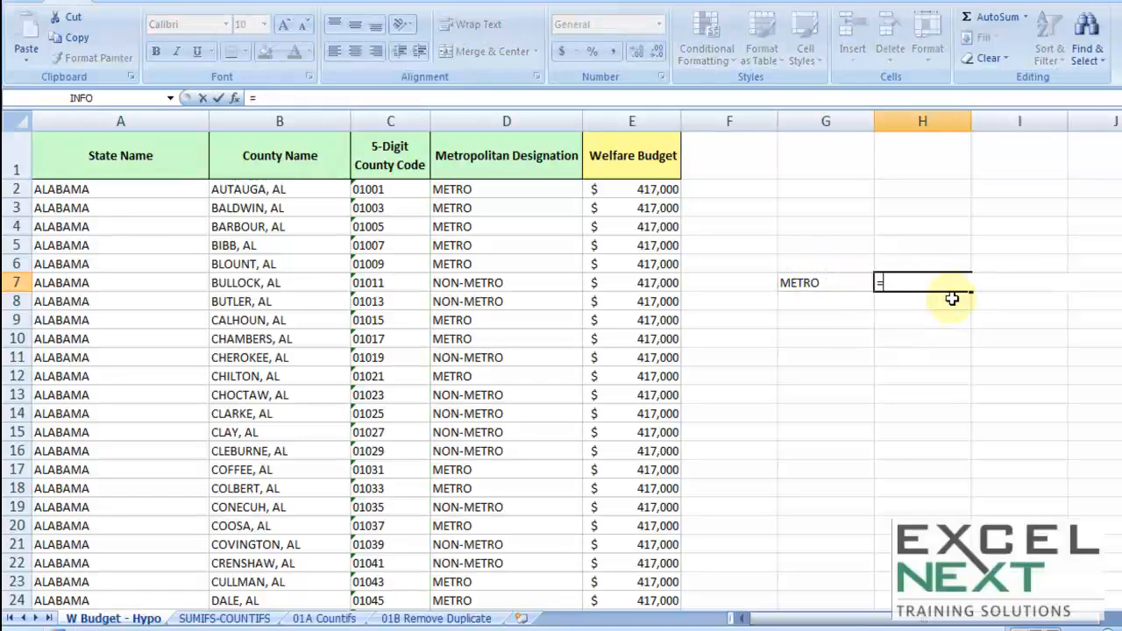
pyautogui.press('Tab')
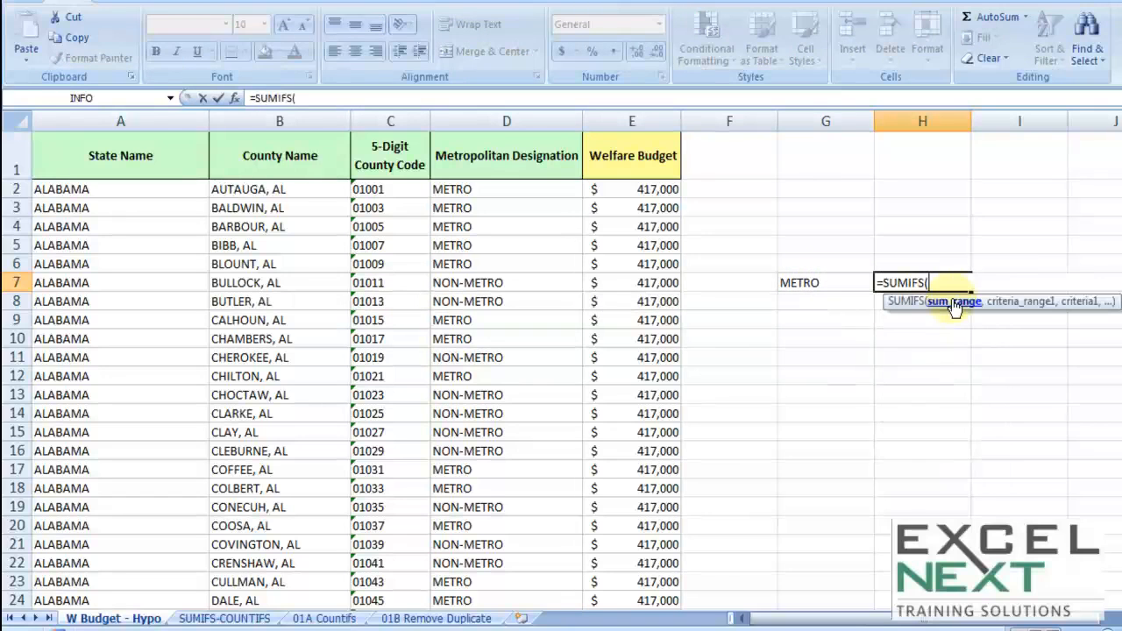
pyautogui.click(235, 98)
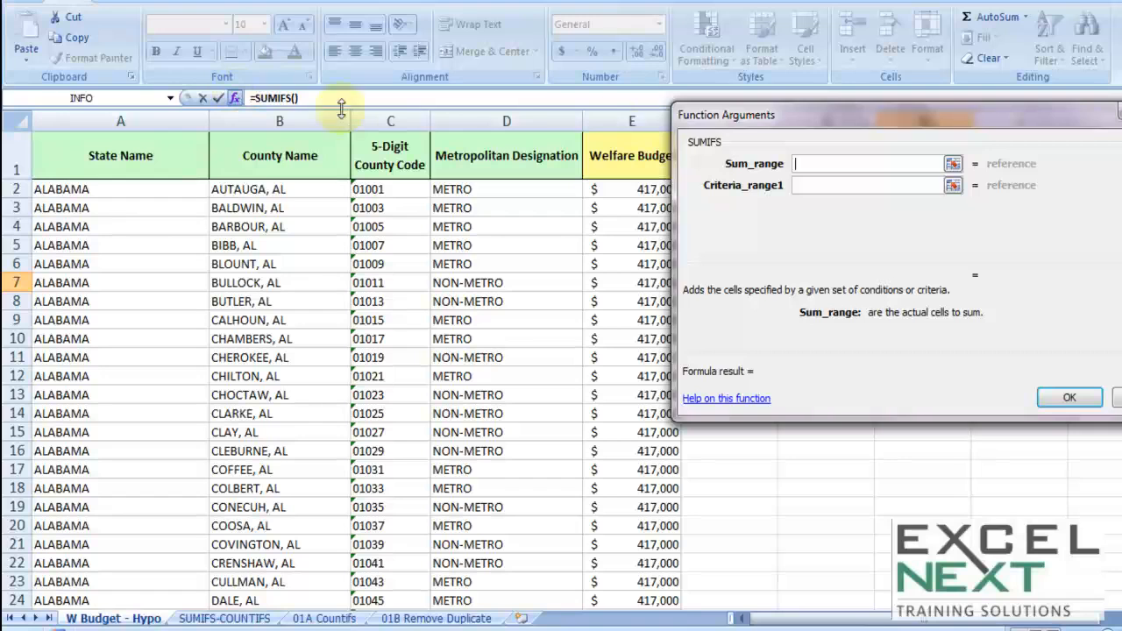
# Set the SUMIFS Criteria1 argument to cell G7.
pyautogui.moveTo(750, 117); pyautogui.dragTo(830, 125)
pyautogui.click(888, 193)
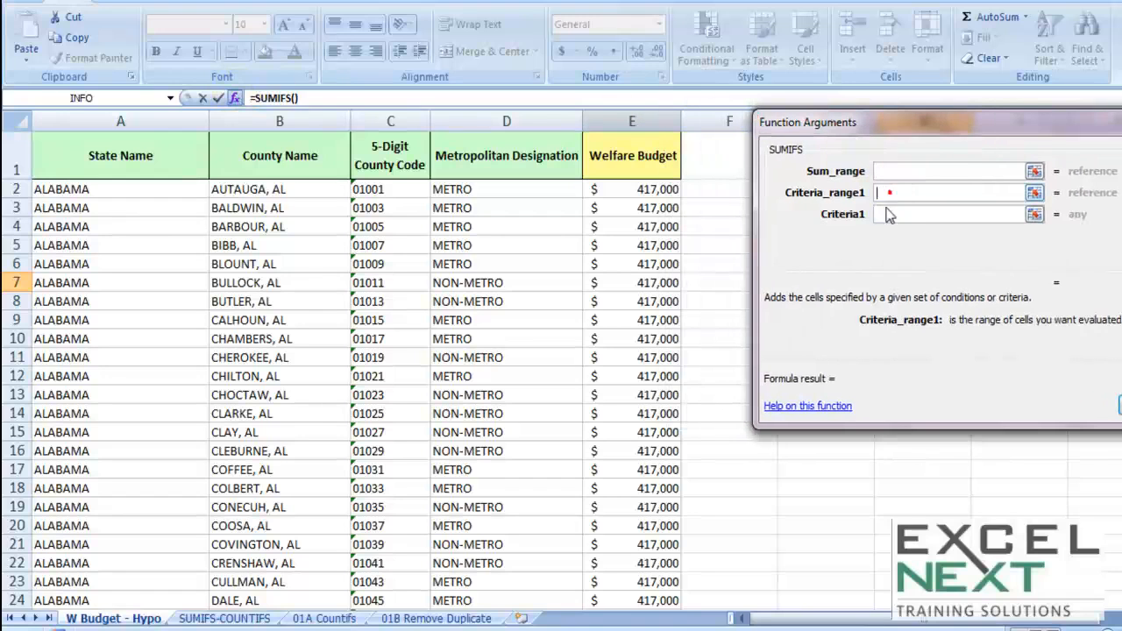
pyautogui.click(881, 214)
pyautogui.moveTo(917, 124); pyautogui.dragTo(1060, 120)
pyautogui.click(811, 281)
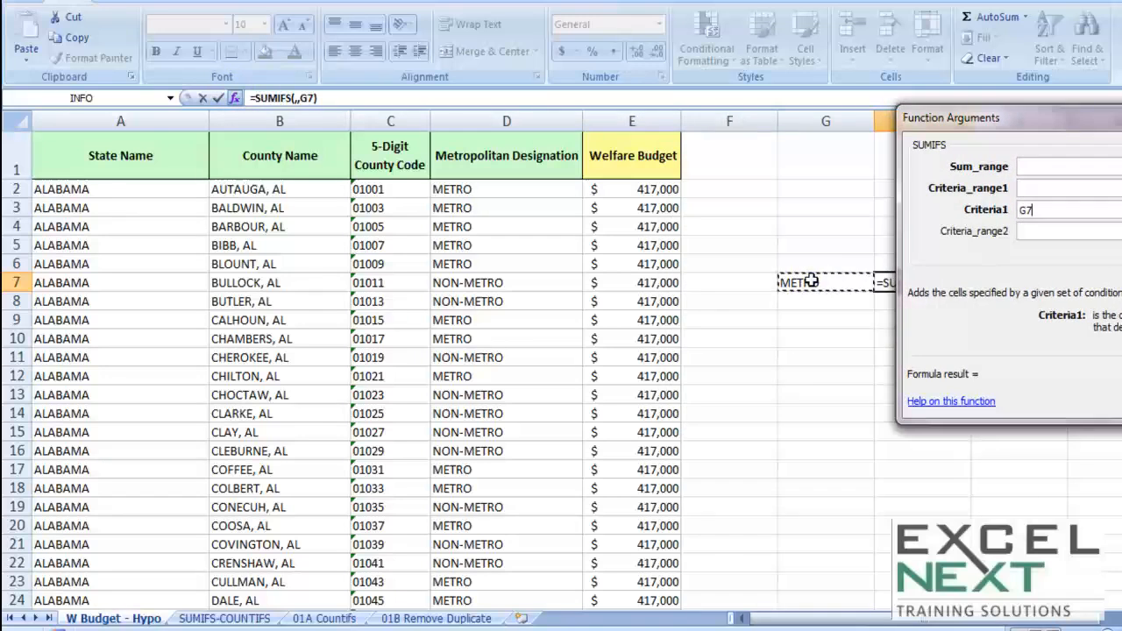
# Set Criteria_range1 to the absolute range $D$1:$D$3233 of the Metropolitan Designation column.
pyautogui.click(1026, 189)
pyautogui.click(520, 154)
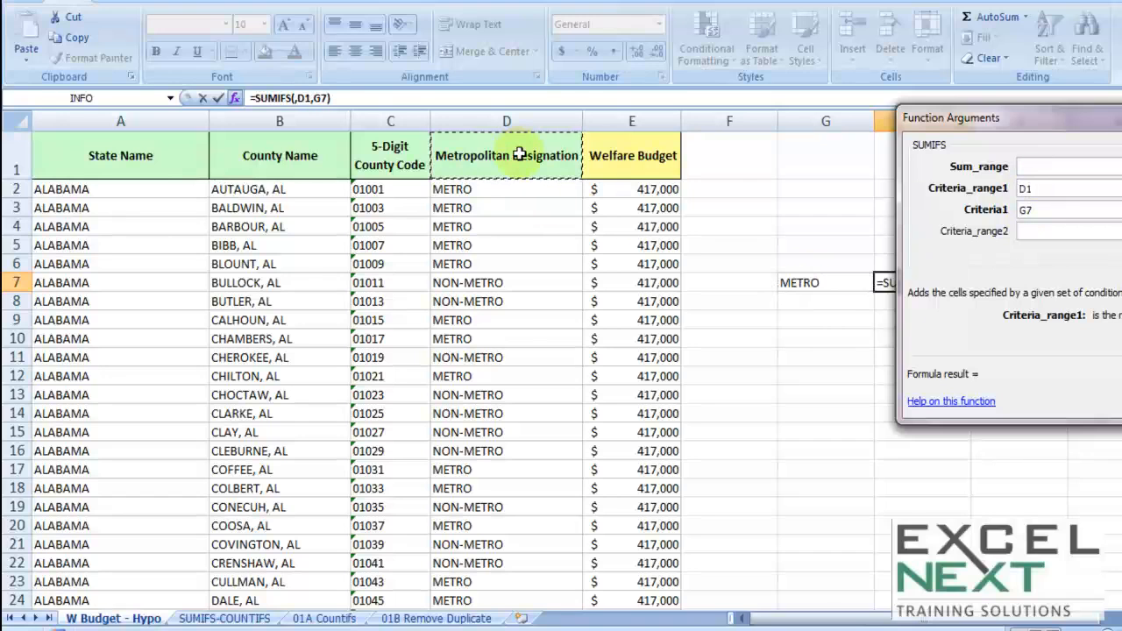
pyautogui.hotkey('ctrl', 'shift', 'Down')
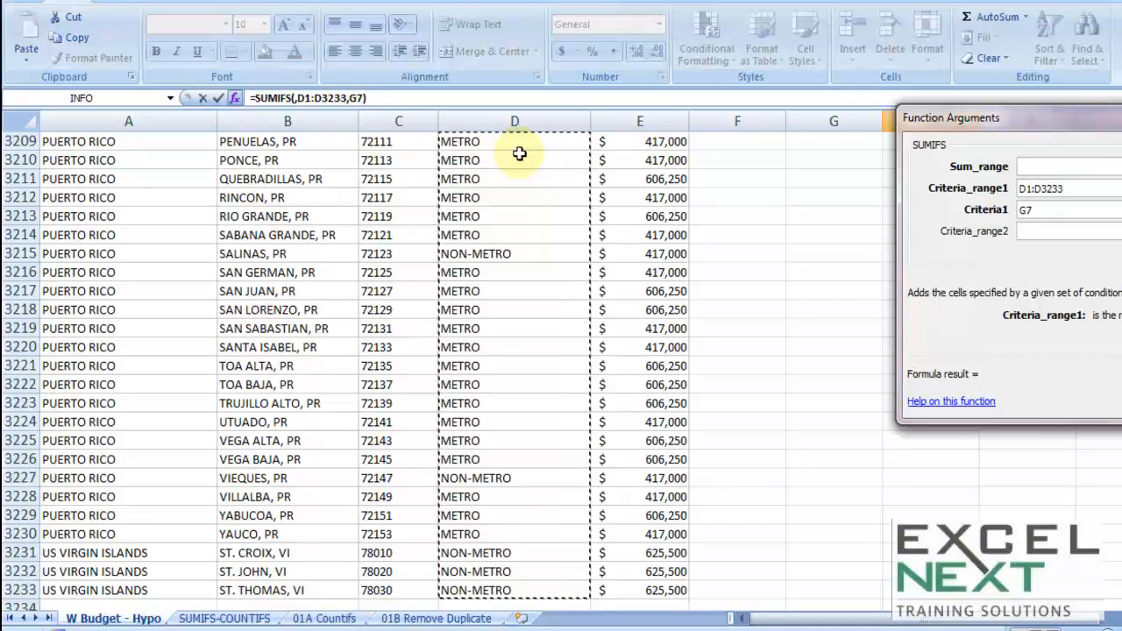
pyautogui.press('F4')
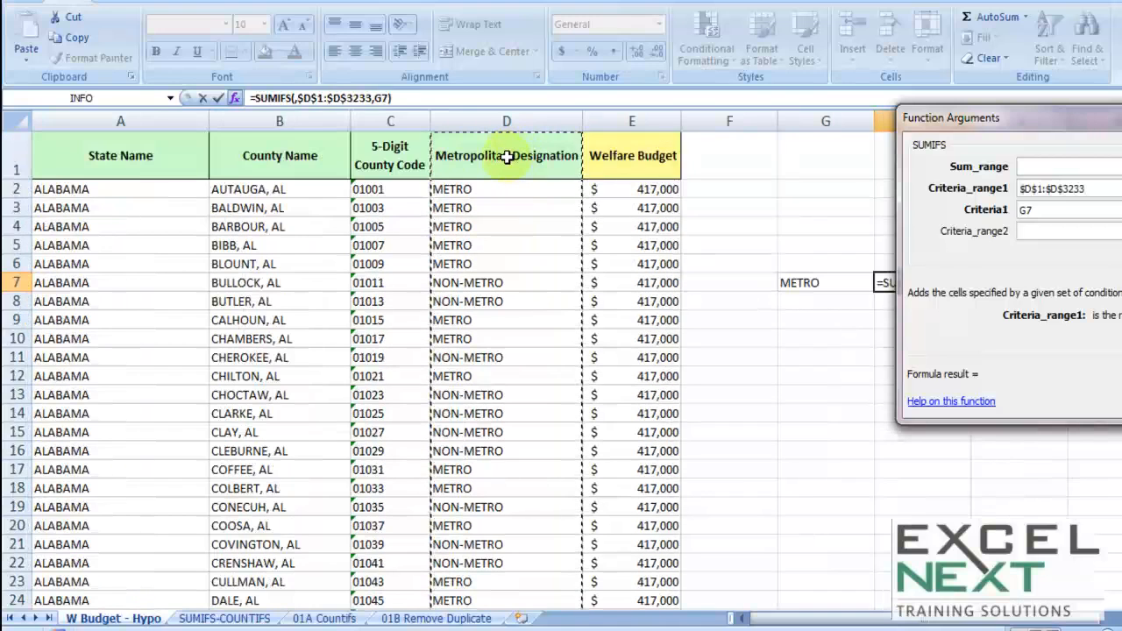
# Set Sum_range to the absolute Welfare Budget range $E$1:$E$3233 and confirm the SUMIFS formula.
pyautogui.click(1025, 168)
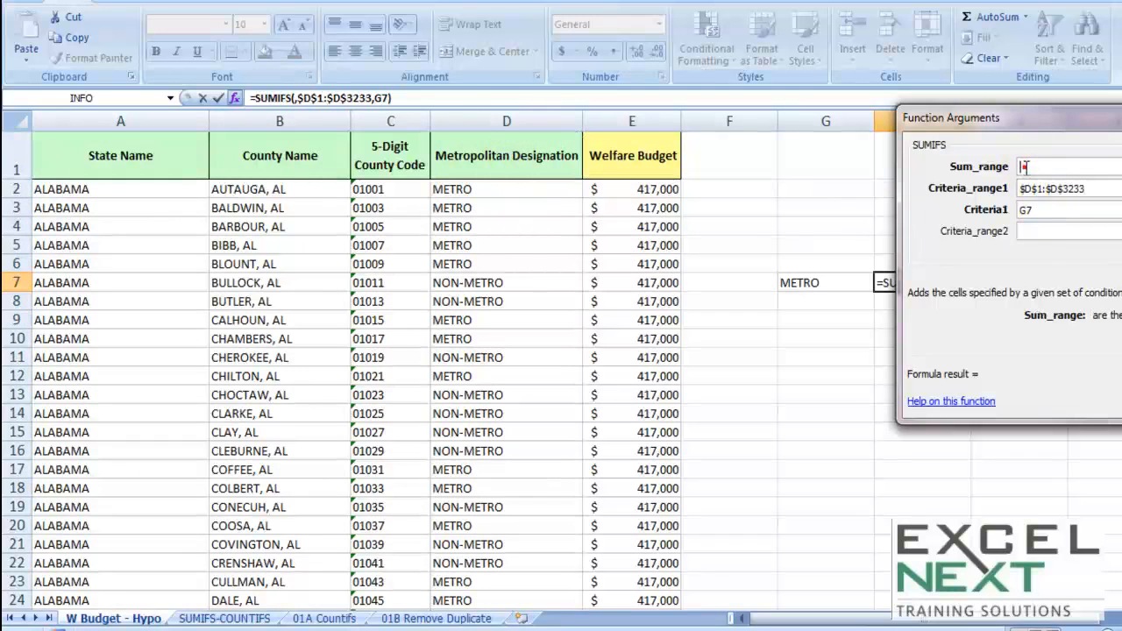
pyautogui.click(618, 155)
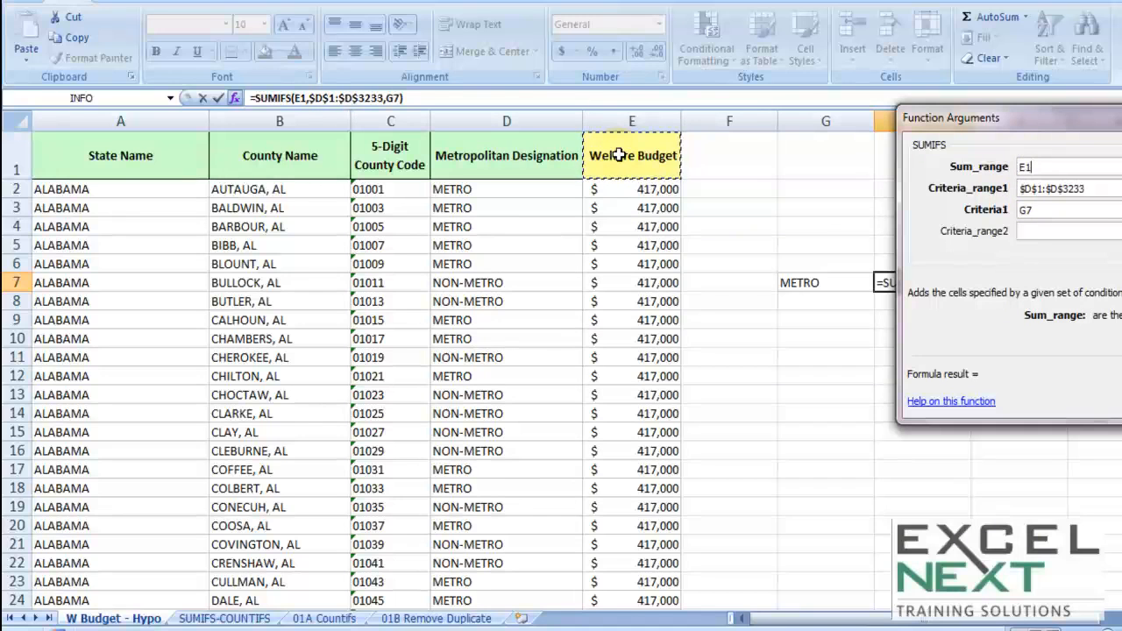
pyautogui.hotkey('ctrl', 'shift', 'Down')
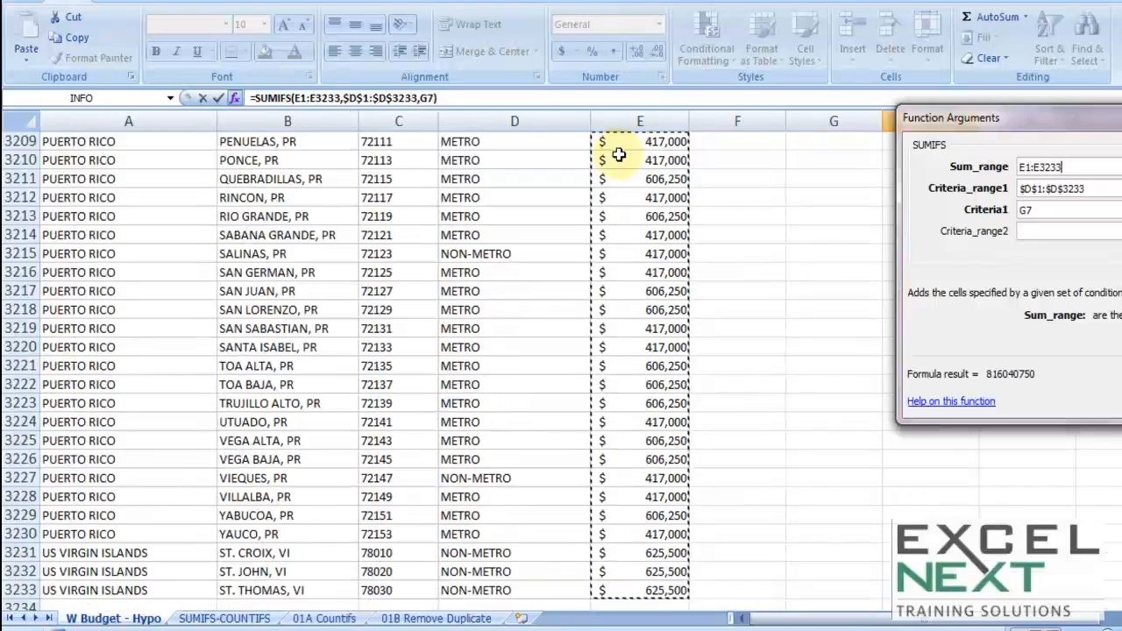
pyautogui.press('F4')
pyautogui.moveTo(799, 39); pyautogui.dragTo(383, 50)
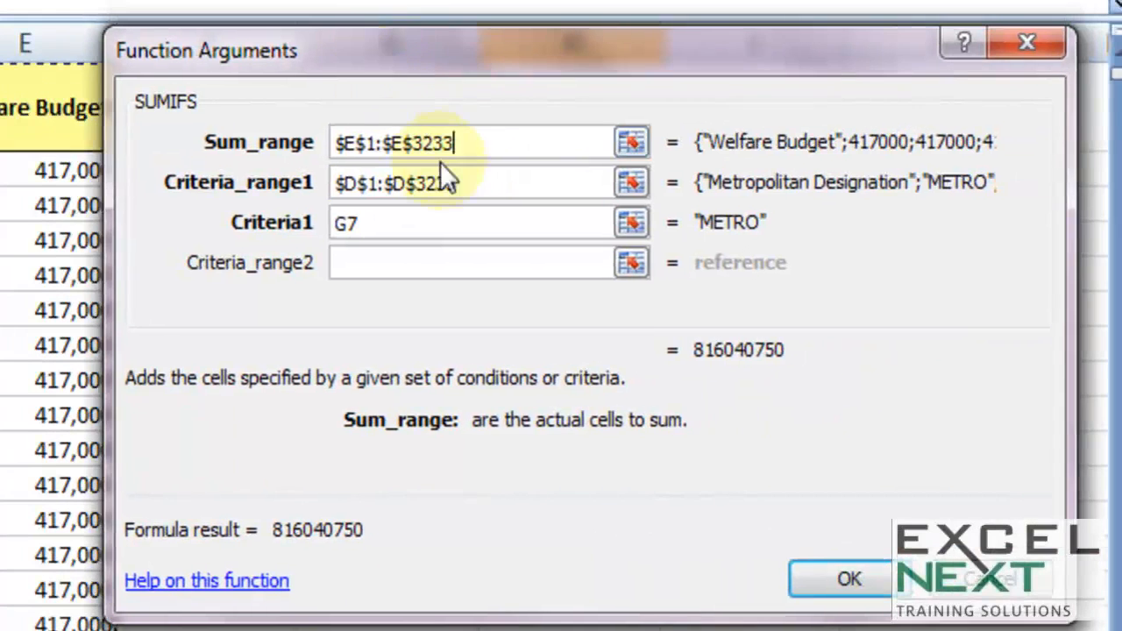
pyautogui.moveTo(461, 144); pyautogui.dragTo(337, 145)
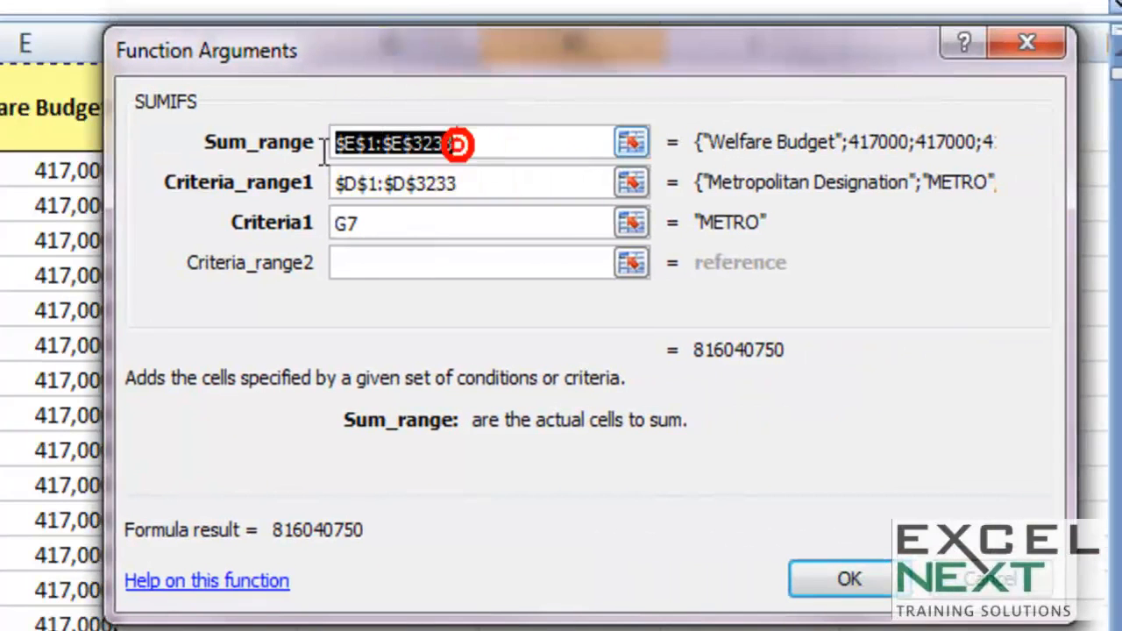
pyautogui.moveTo(473, 180); pyautogui.dragTo(361, 181)
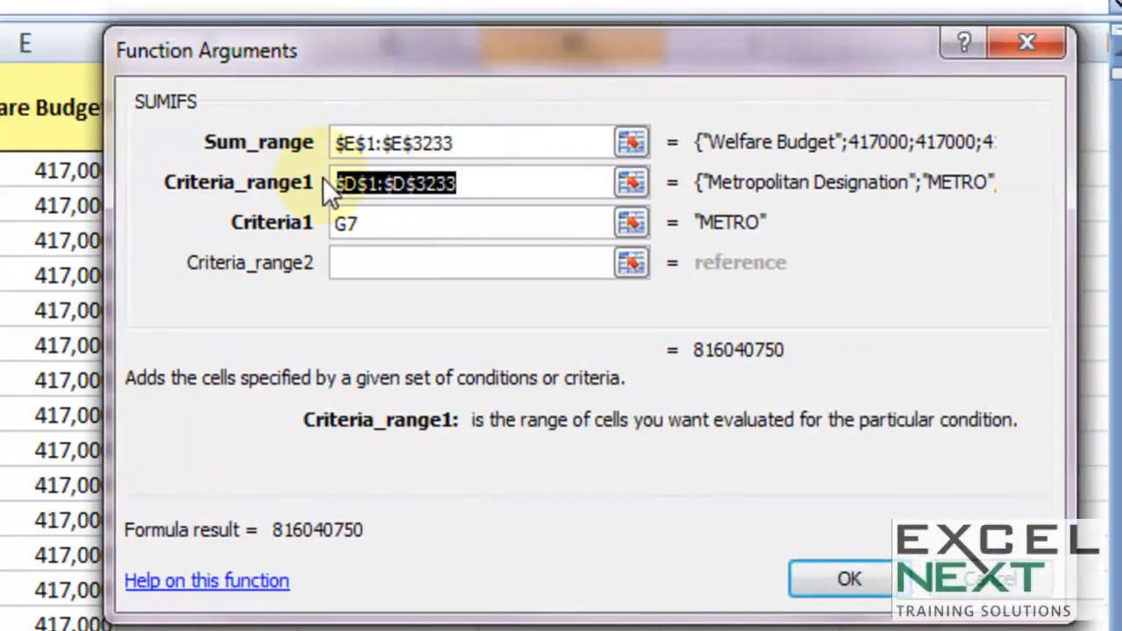
pyautogui.click(372, 144)
pyautogui.click(375, 181)
pyautogui.moveTo(394, 181); pyautogui.dragTo(394, 145)
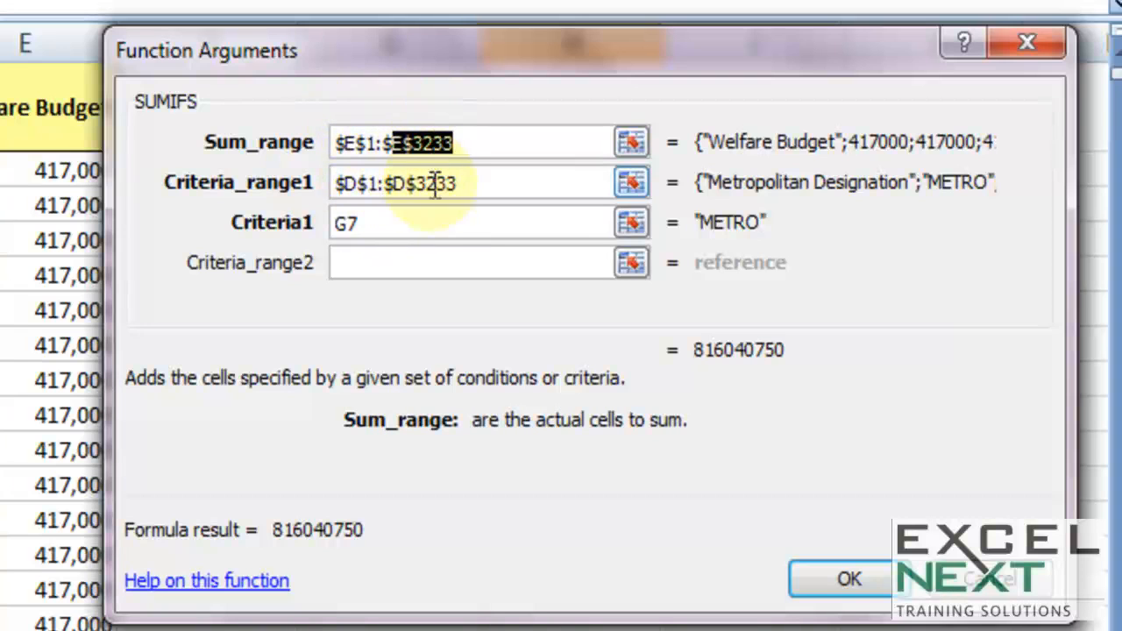
pyautogui.click(859, 563)
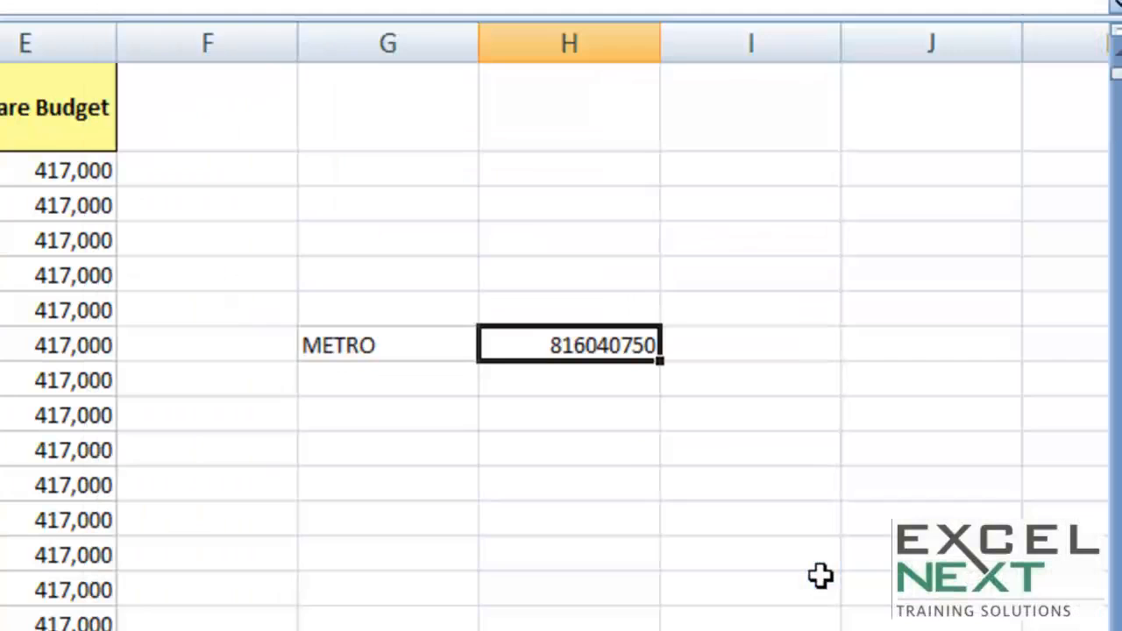